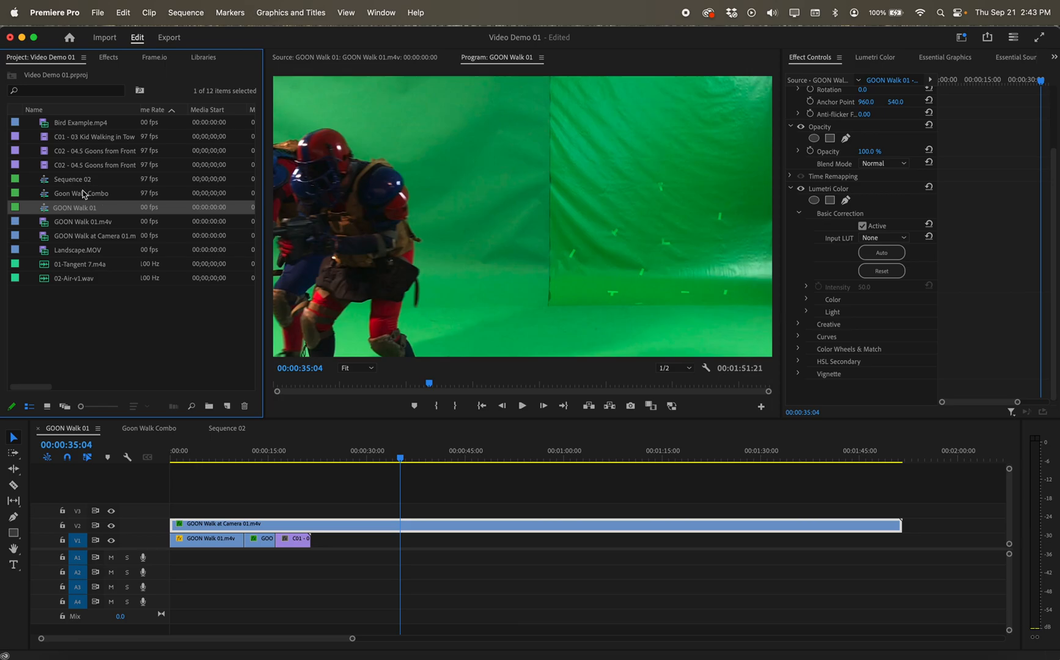
pyautogui.click(98, 141)
pyautogui.moveTo(99, 144); pyautogui.dragTo(319, 513)
pyautogui.moveTo(401, 457); pyautogui.dragTo(342, 457)
pyautogui.click(327, 511)
pyautogui.press('Delete')
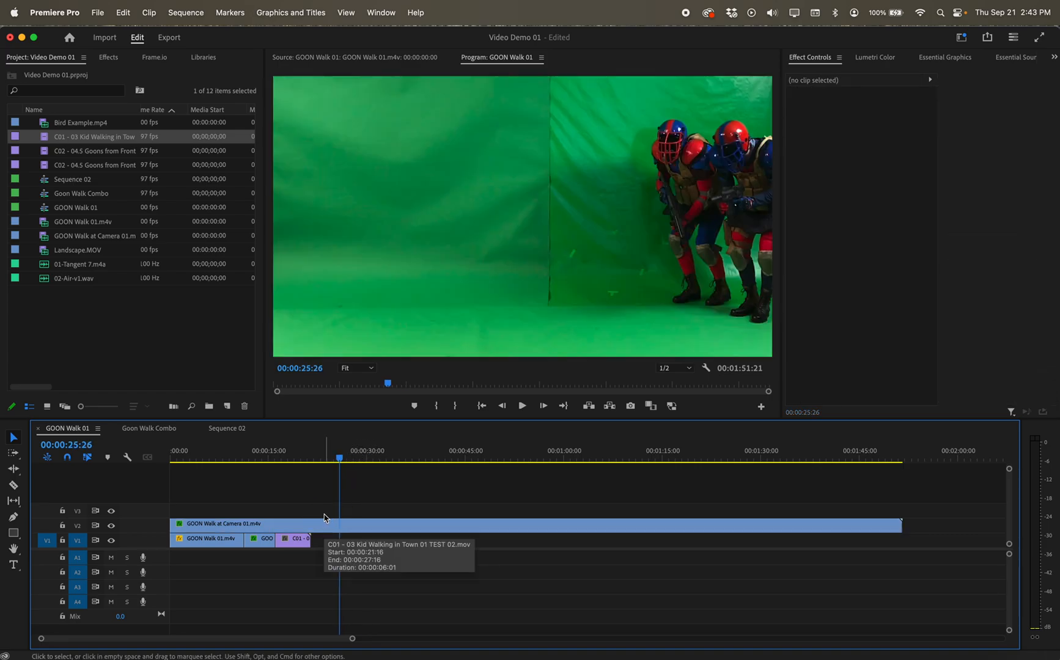
pyautogui.moveTo(96, 152); pyautogui.dragTo(316, 506)
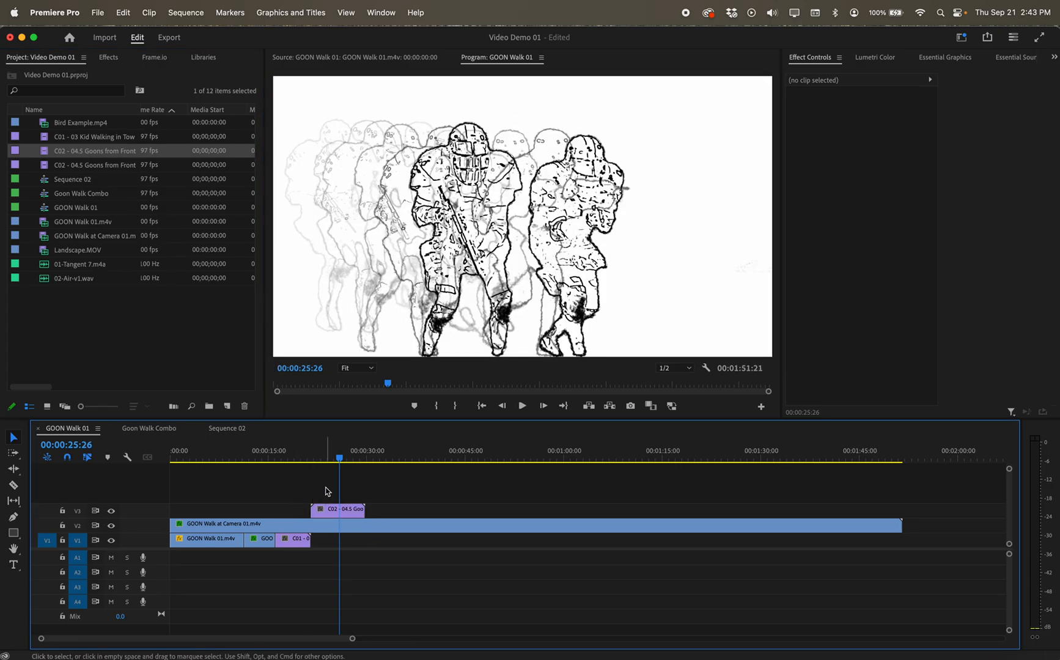
pyautogui.click(349, 513)
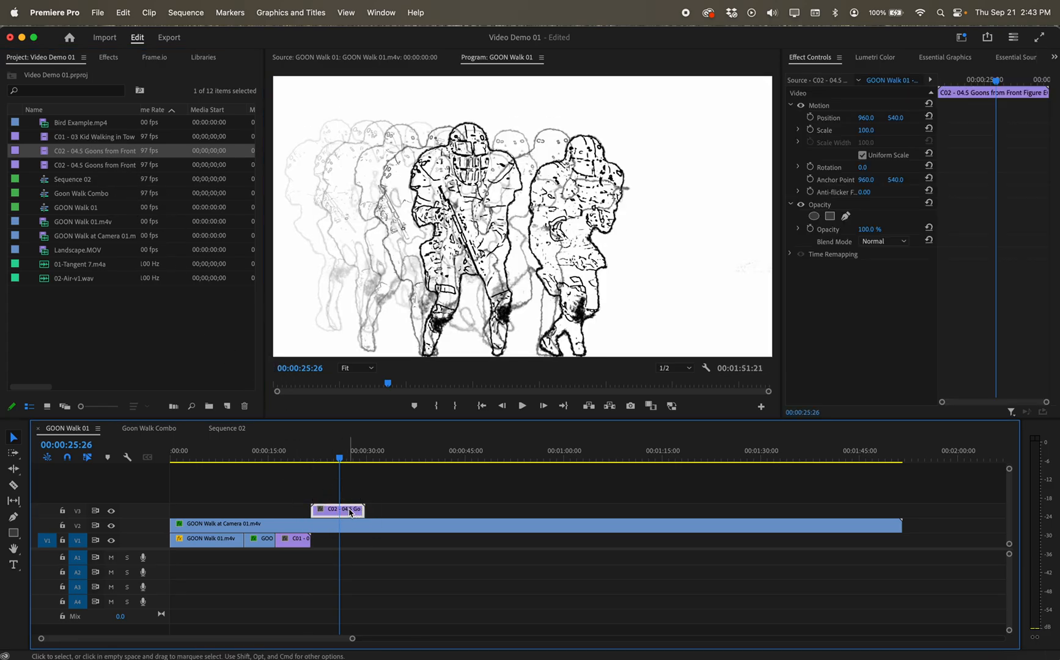
pyautogui.press('Delete')
# - Place Landscape.MOV on V3 with its audio on A3, starting at the C01 clip's beginning, and select it
pyautogui.moveTo(95, 251); pyautogui.dragTo(281, 519)
pyautogui.moveTo(339, 459); pyautogui.dragTo(449, 465)
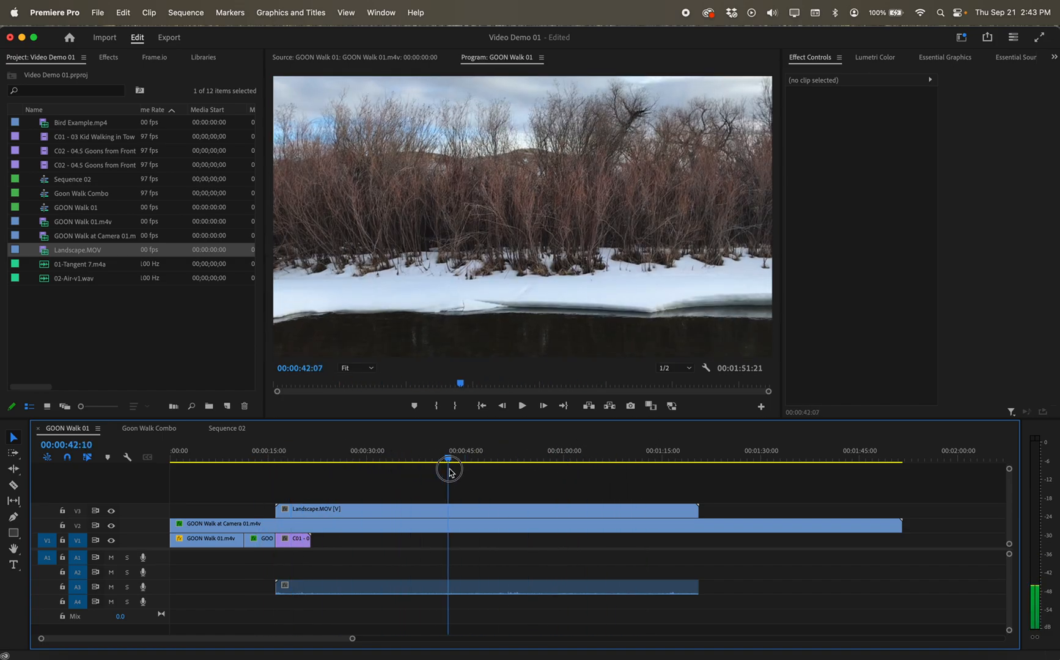
pyautogui.click(391, 587)
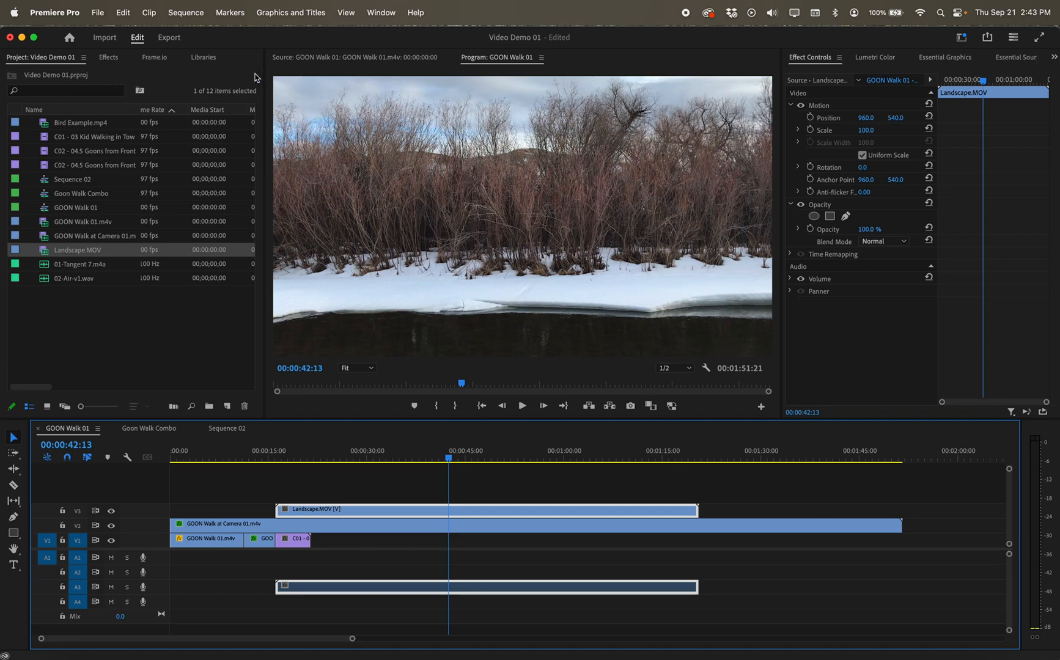
# - Show the Audio Effects categories in the effects library, with the Video Effects categories collapsed
pyautogui.click(109, 57)
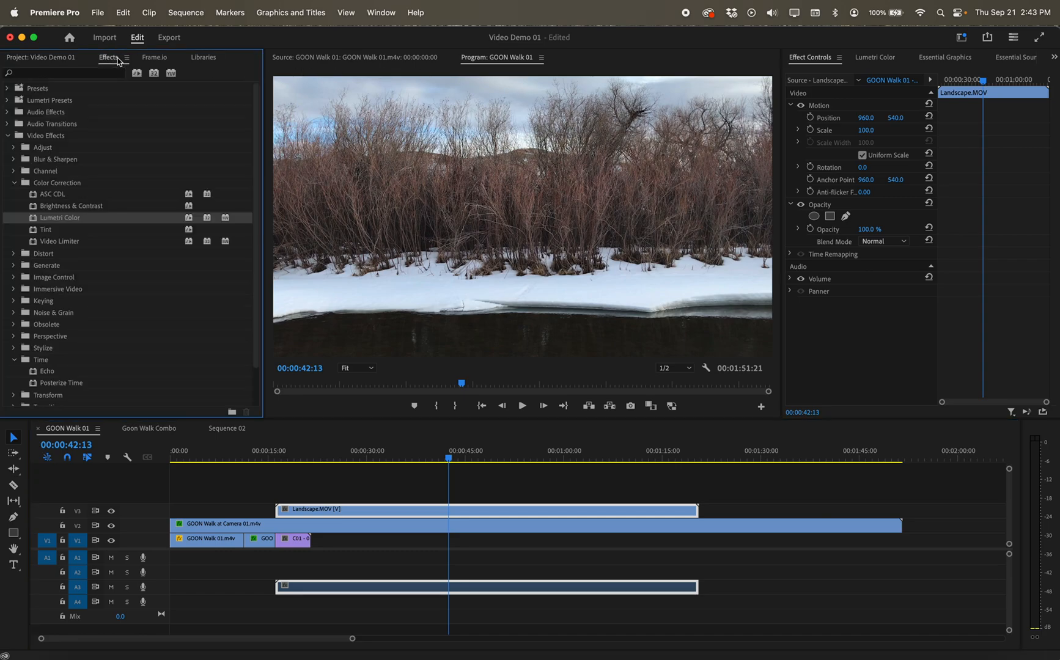
pyautogui.click(8, 136)
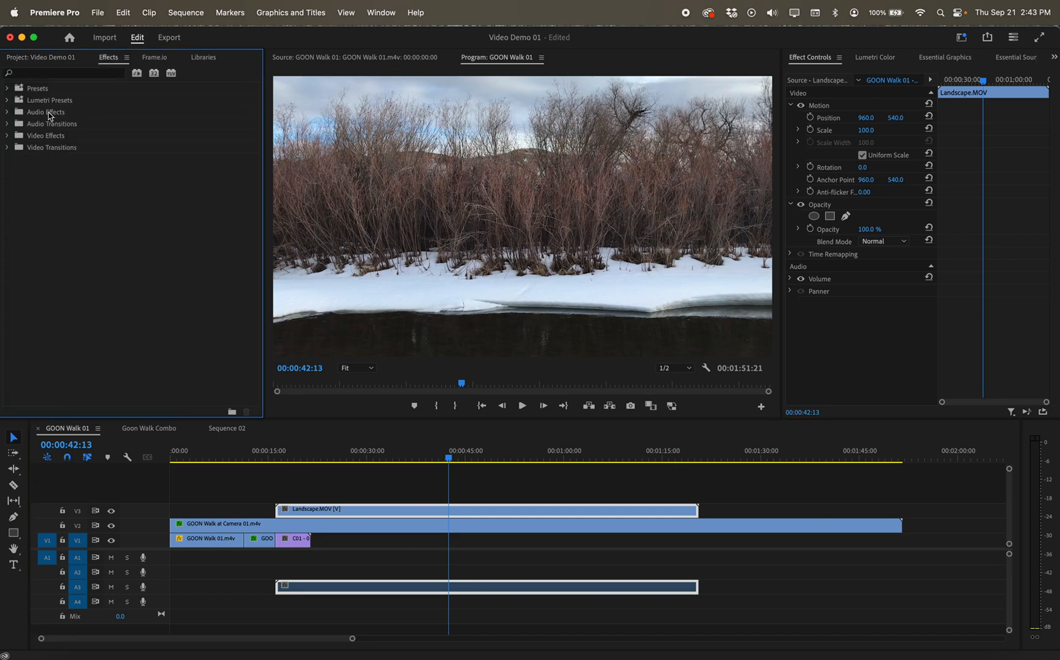
pyautogui.click(7, 113)
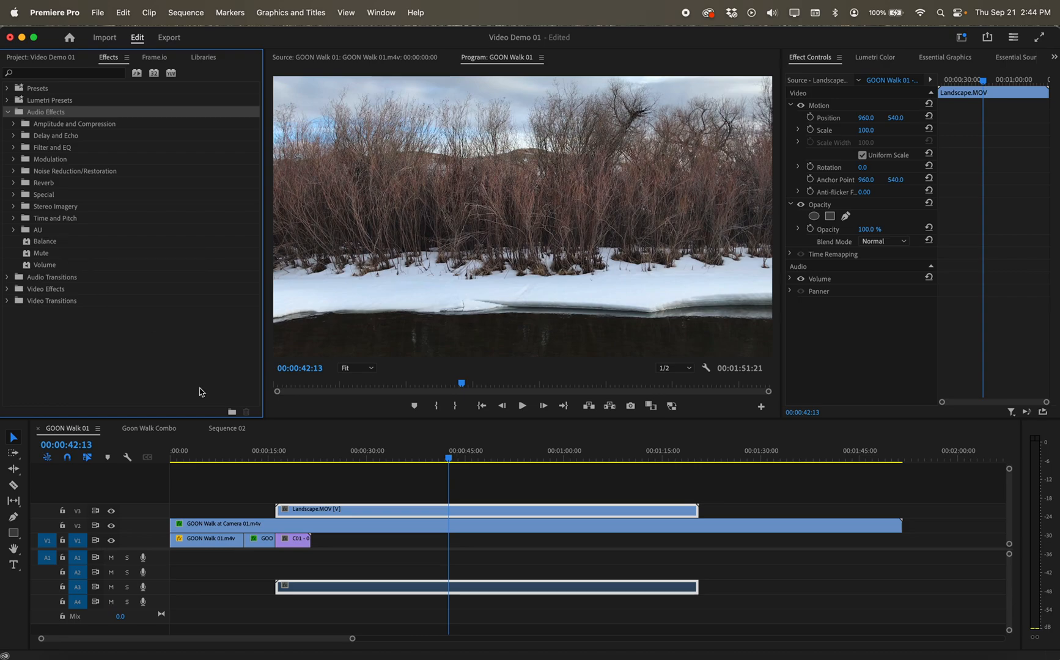
# - Enlarge the Audio 3 track until the Landscape.MOV waveform and volume line can be edited
pyautogui.click(328, 585)
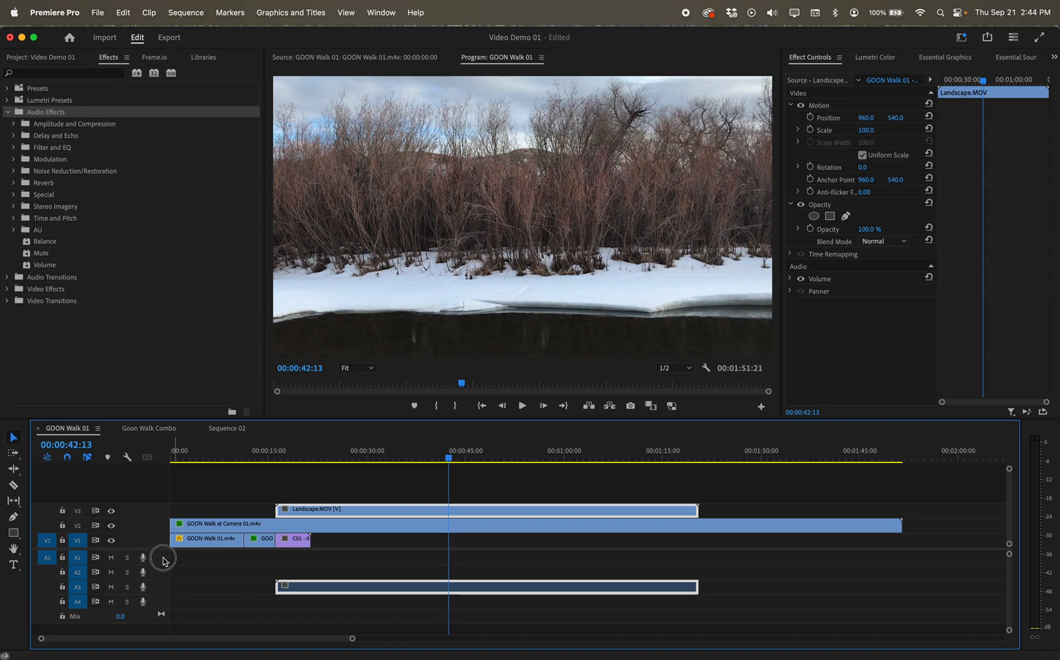
pyautogui.moveTo(163, 594); pyautogui.dragTo(164, 623)
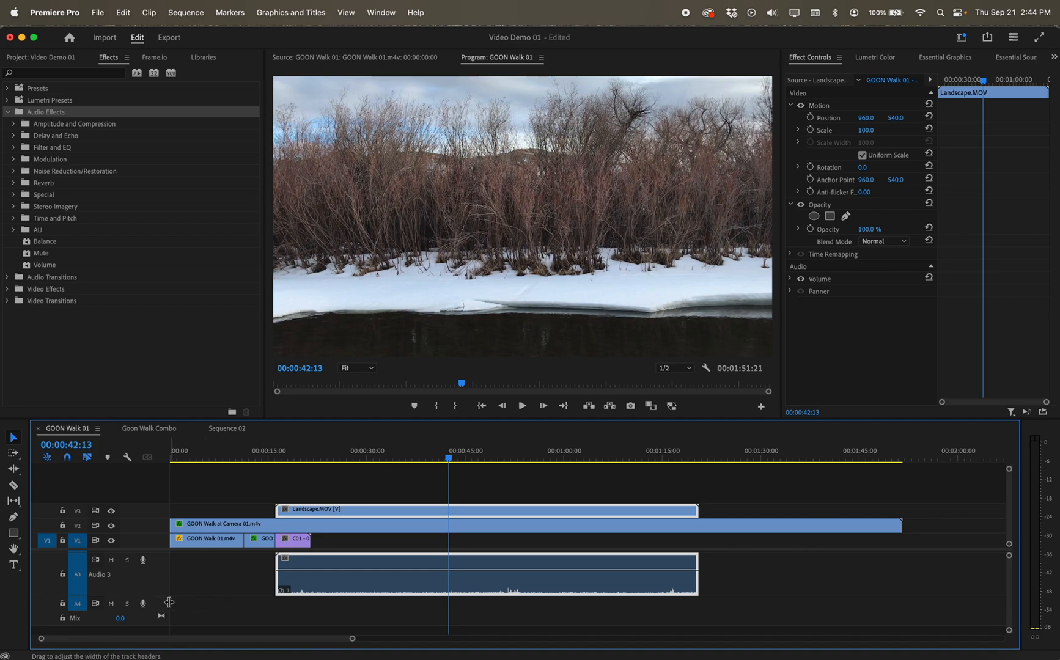
pyautogui.moveTo(163, 595); pyautogui.dragTo(163, 614)
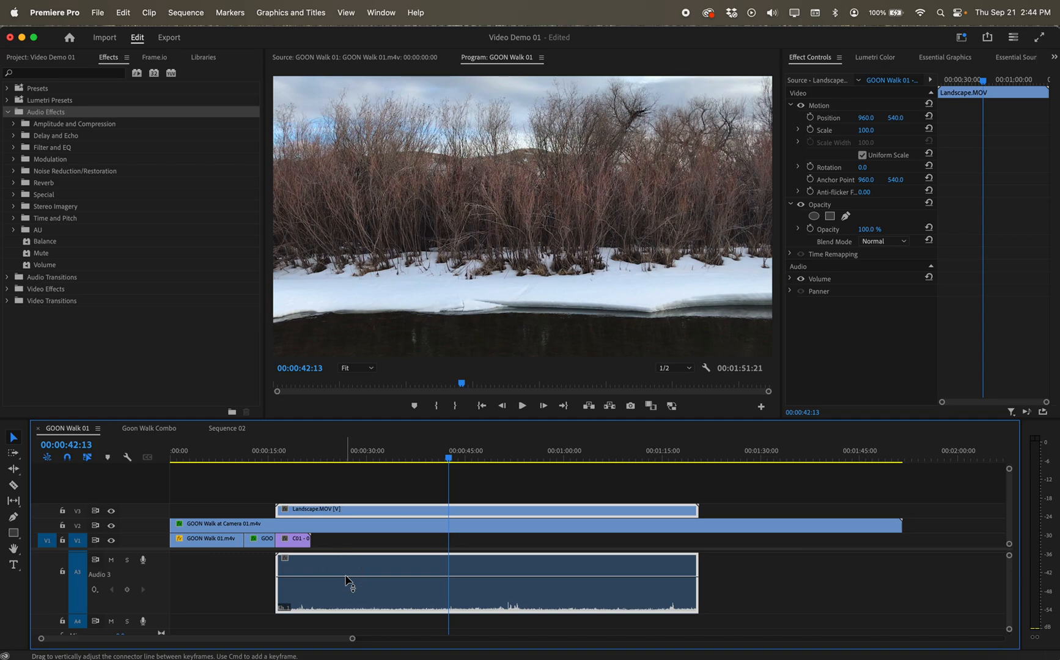
# - Lower the Landscape.MOV audio level to -1.4 dB and expand its Volume settings
pyautogui.moveTo(449, 457); pyautogui.dragTo(382, 463)
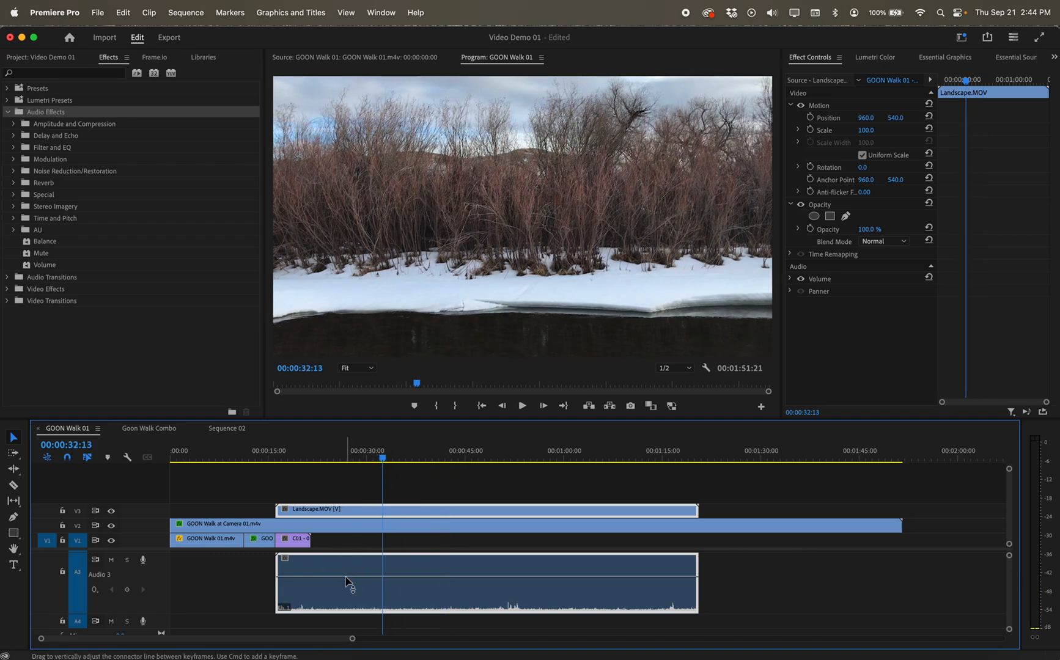
pyautogui.moveTo(345, 575)
pyautogui.mouseDown()
pyautogui.moveTo(345, 586)
pyautogui.moveTo(345, 563)
pyautogui.moveTo(346, 590)
pyautogui.moveTo(345, 578)
pyautogui.mouseUp()
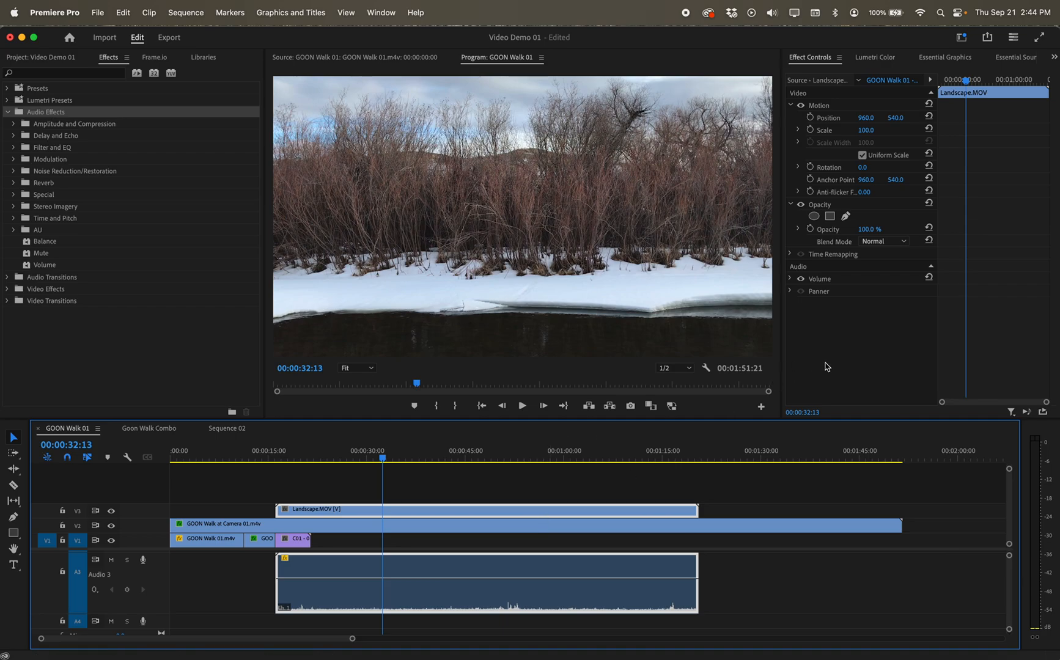
pyautogui.click(832, 280)
pyautogui.click(790, 279)
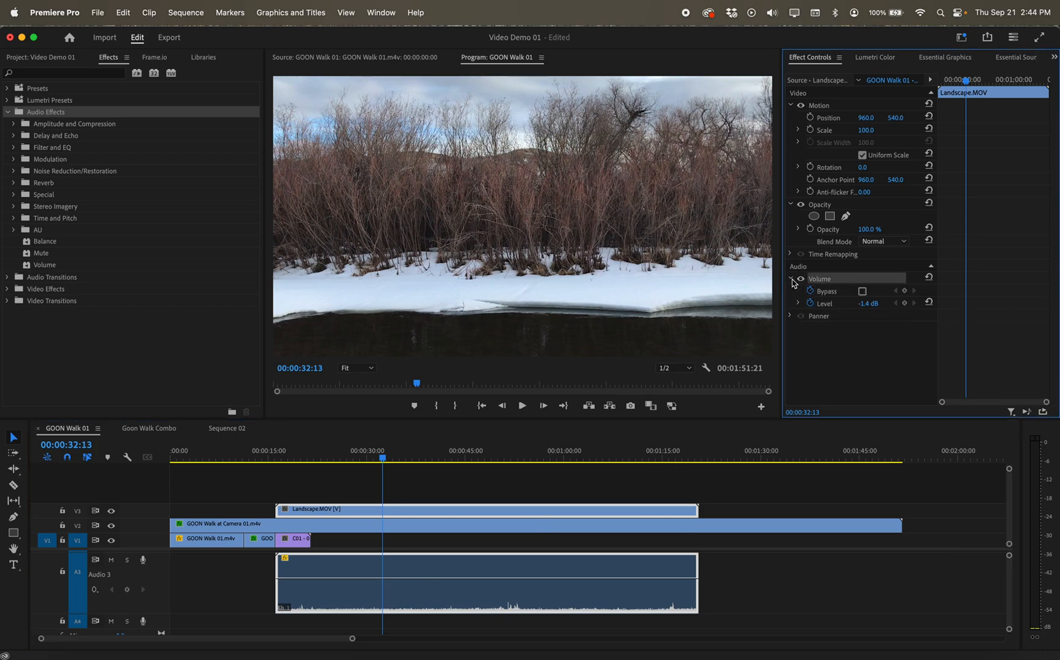
# - Keyframe the Landscape.MOV volume level at -1.4 dB at 00:00:32:13 and 6.1 dB at 00:00:46:27
pyautogui.click(810, 303)
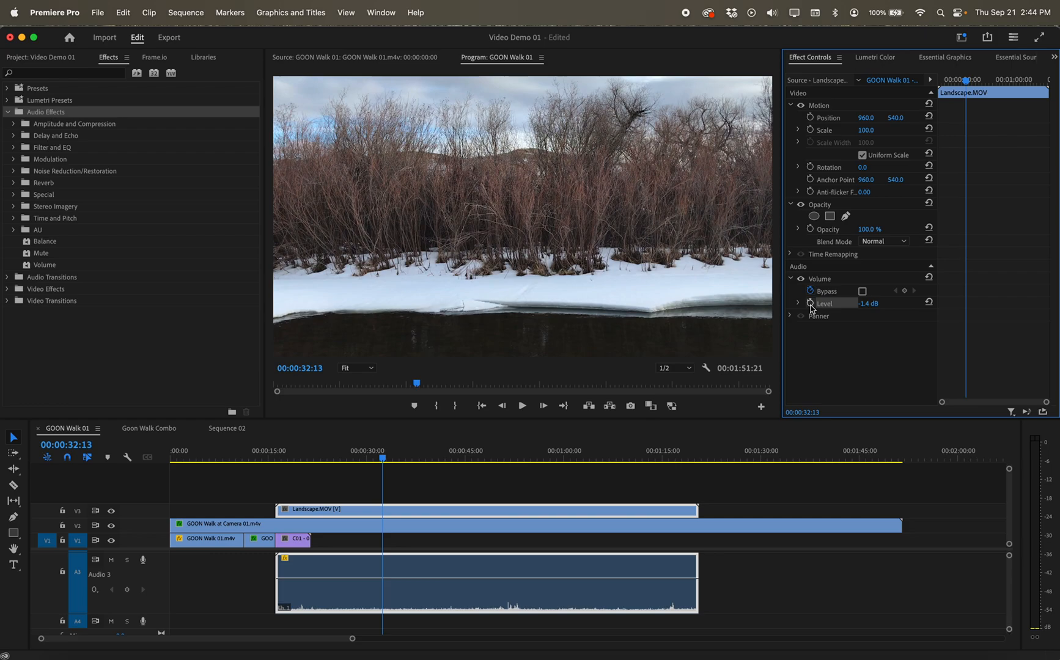
pyautogui.click(810, 304)
pyautogui.moveTo(385, 462); pyautogui.dragTo(477, 460)
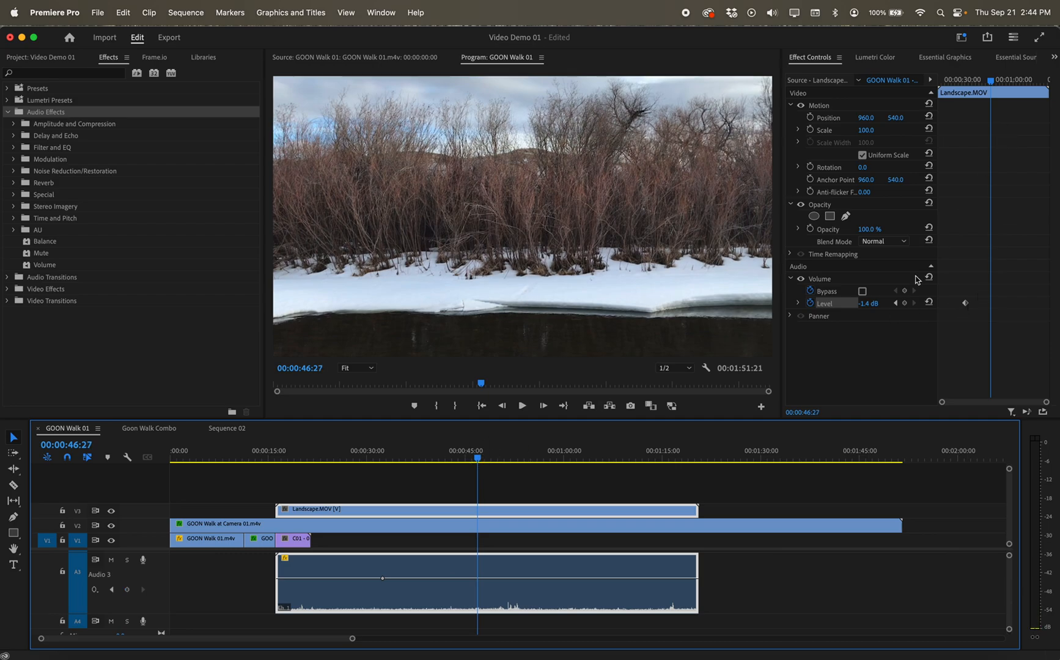
pyautogui.moveTo(867, 303); pyautogui.dragTo(887, 304)
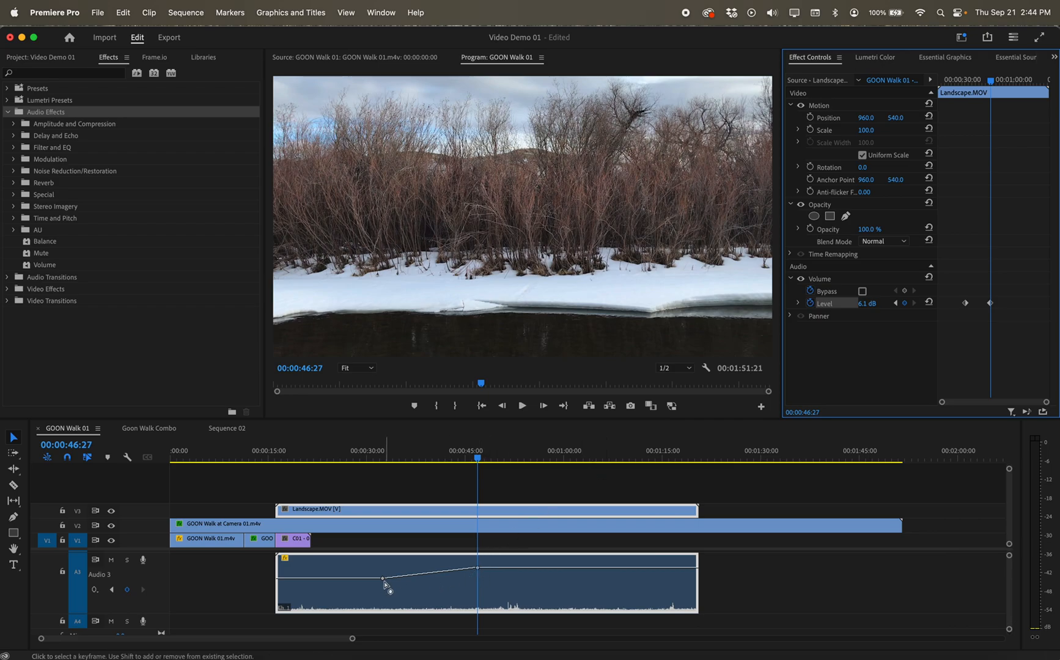
# - Lower the first volume keyframe on the Landscape.MOV audio and raise the second to about 9.7 dB
pyautogui.moveTo(382, 578); pyautogui.dragTo(382, 588)
pyautogui.click(479, 569)
pyautogui.moveTo(480, 572); pyautogui.dragTo(479, 563)
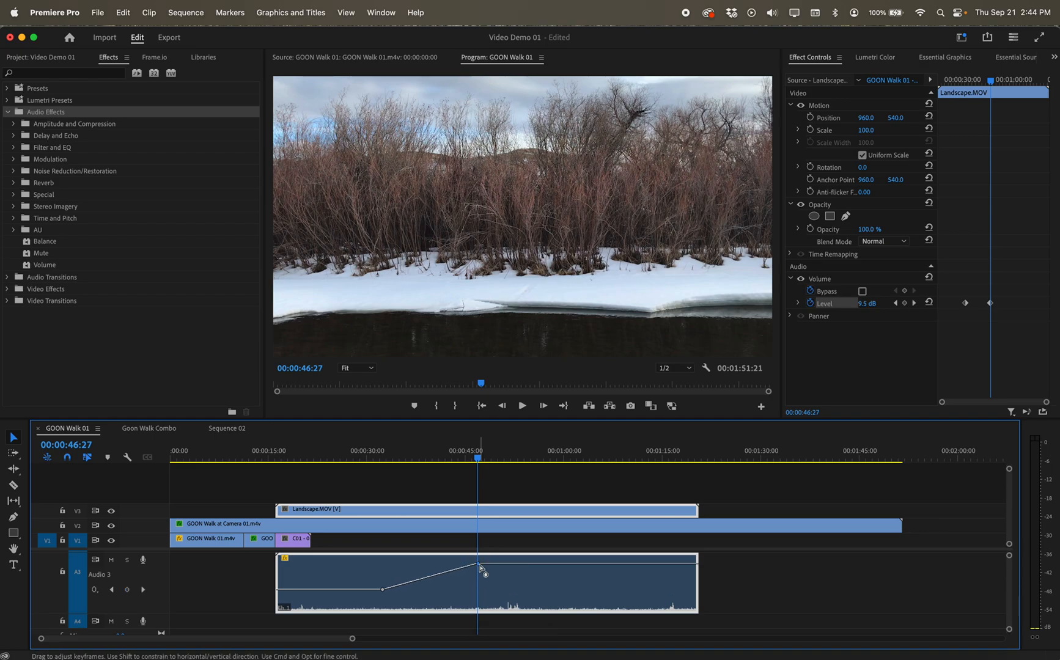
# - Add a third volume keyframe at 00:00:56:10 with a level of -48.0 dB
pyautogui.click(483, 458)
pyautogui.moveTo(483, 459); pyautogui.dragTo(539, 458)
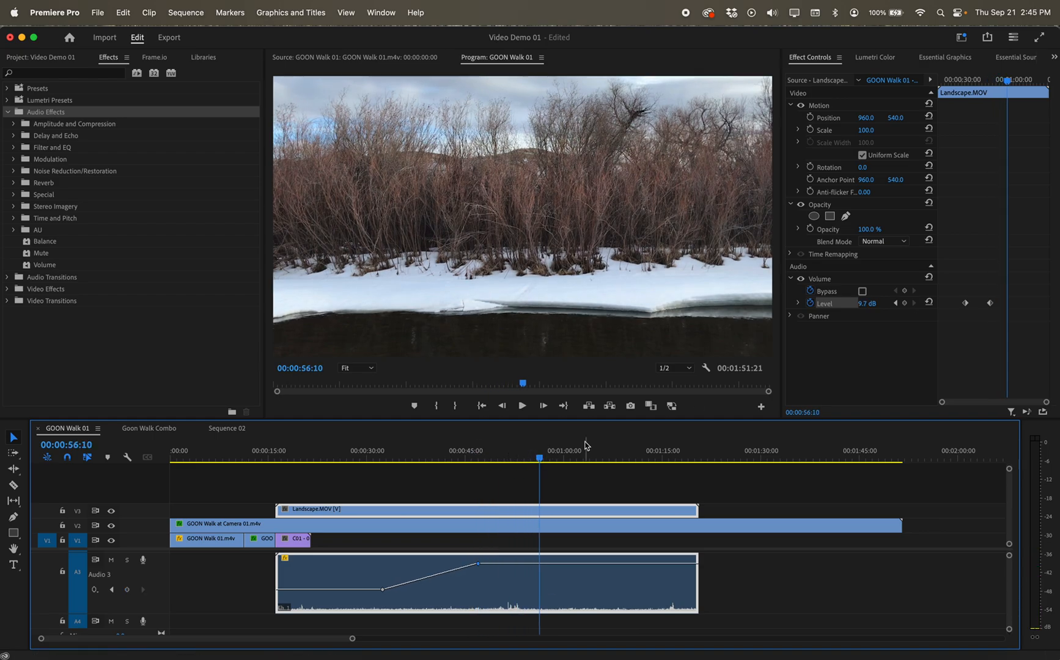
pyautogui.moveTo(859, 307); pyautogui.dragTo(883, 309)
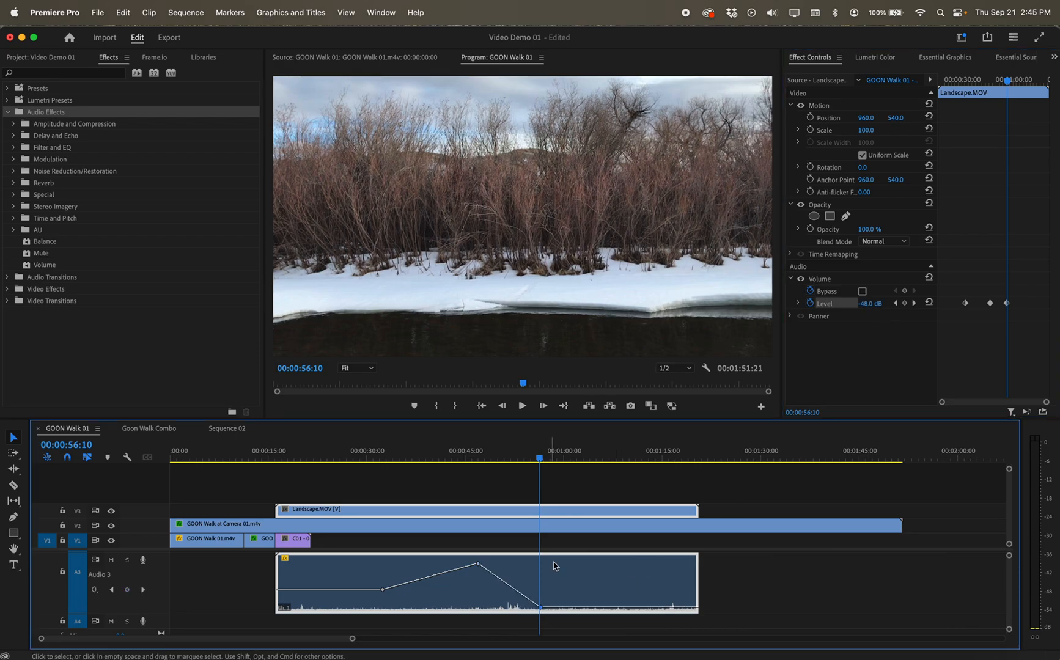
# - Play back the Landscape.MOV section to hear the volume rise and fall across the keyframes
pyautogui.click(464, 457)
pyautogui.moveTo(465, 457); pyautogui.dragTo(368, 458)
pyautogui.press('space')
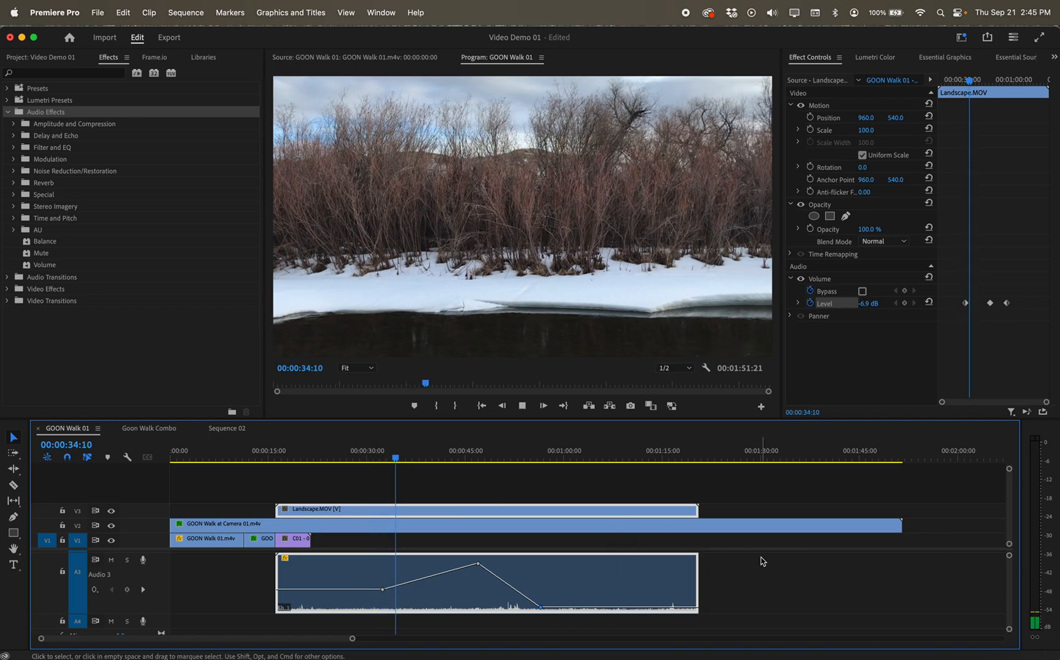
pyautogui.moveTo(462, 458); pyautogui.dragTo(472, 458)
pyautogui.press('space')
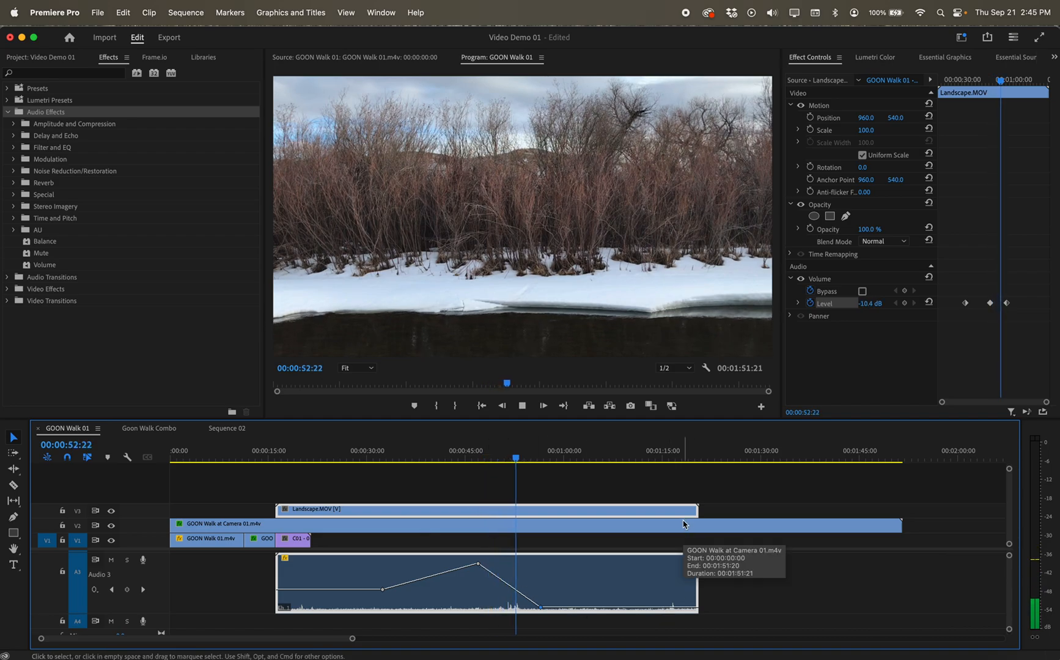
pyautogui.press('space')
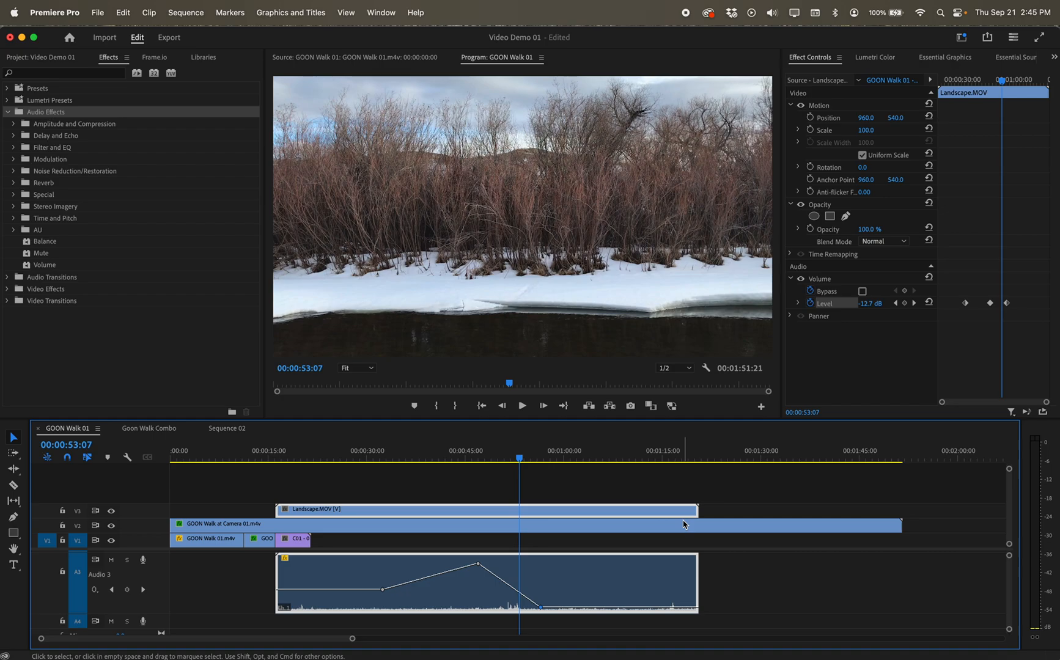
# - Shrink the Audio 3 track and enlarge the timeline area to fit more tracks
pyautogui.click(53, 59)
pyautogui.moveTo(148, 613); pyautogui.dragTo(149, 572)
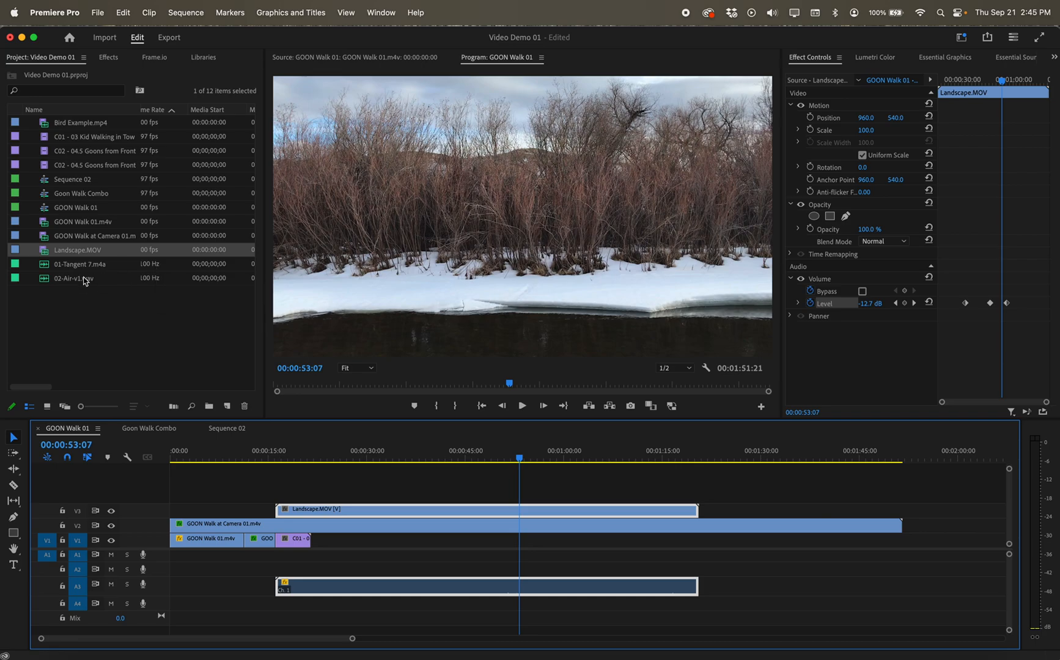
pyautogui.click(87, 323)
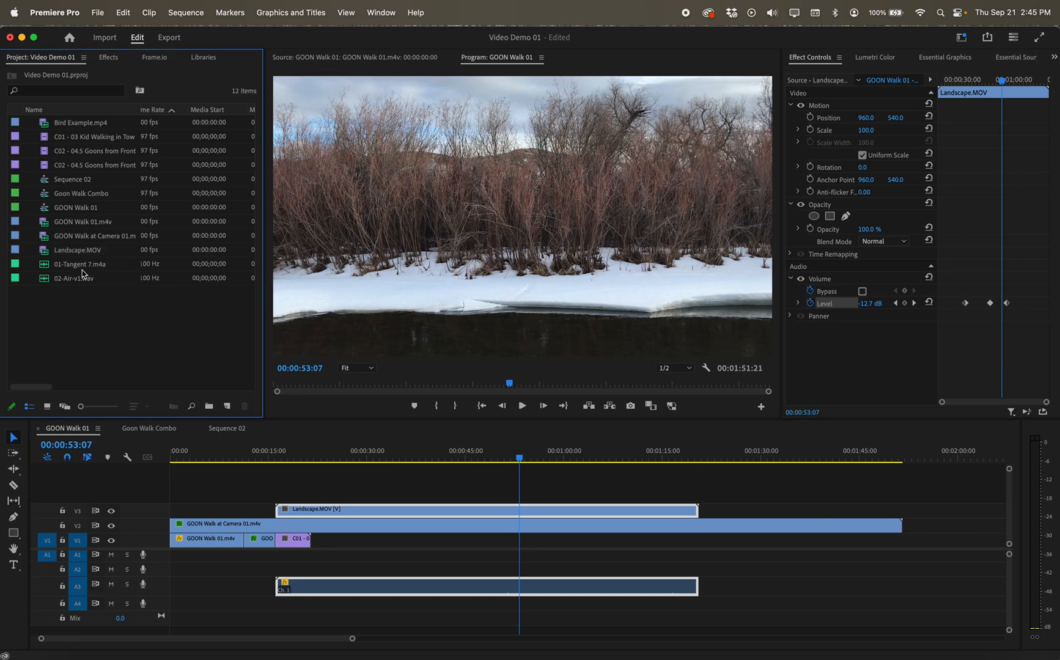
pyautogui.click(84, 279)
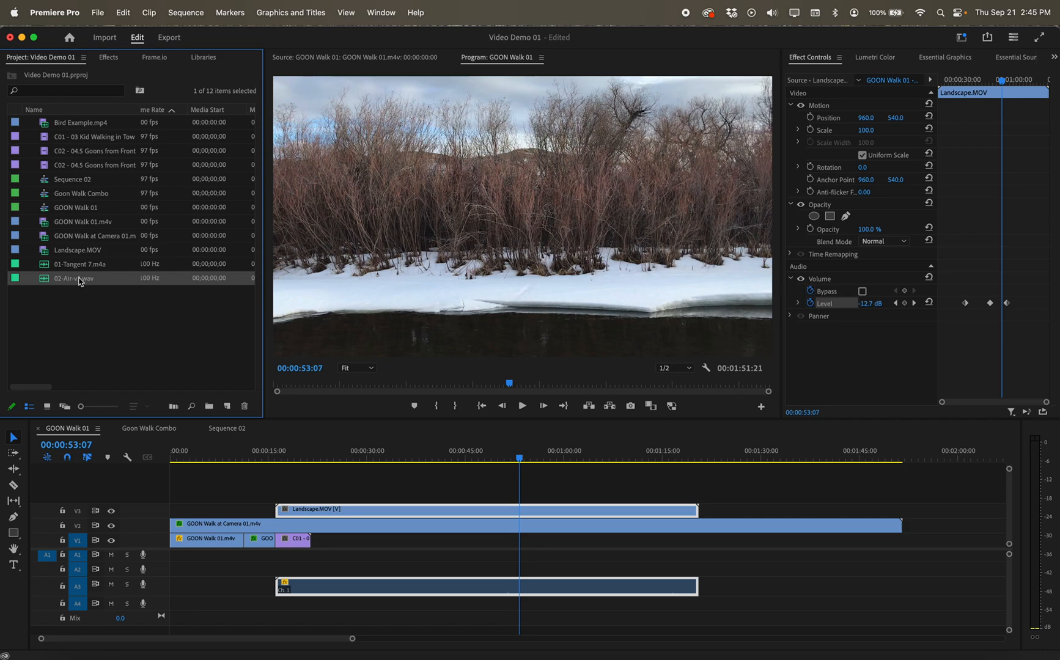
pyautogui.moveTo(52, 282); pyautogui.dragTo(143, 612)
pyautogui.click(273, 640)
pyautogui.click(217, 639)
pyautogui.moveTo(352, 639)
pyautogui.mouseDown()
pyautogui.moveTo(315, 638)
pyautogui.moveTo(353, 639)
pyautogui.mouseUp()
pyautogui.moveTo(406, 419); pyautogui.dragTo(406, 343)
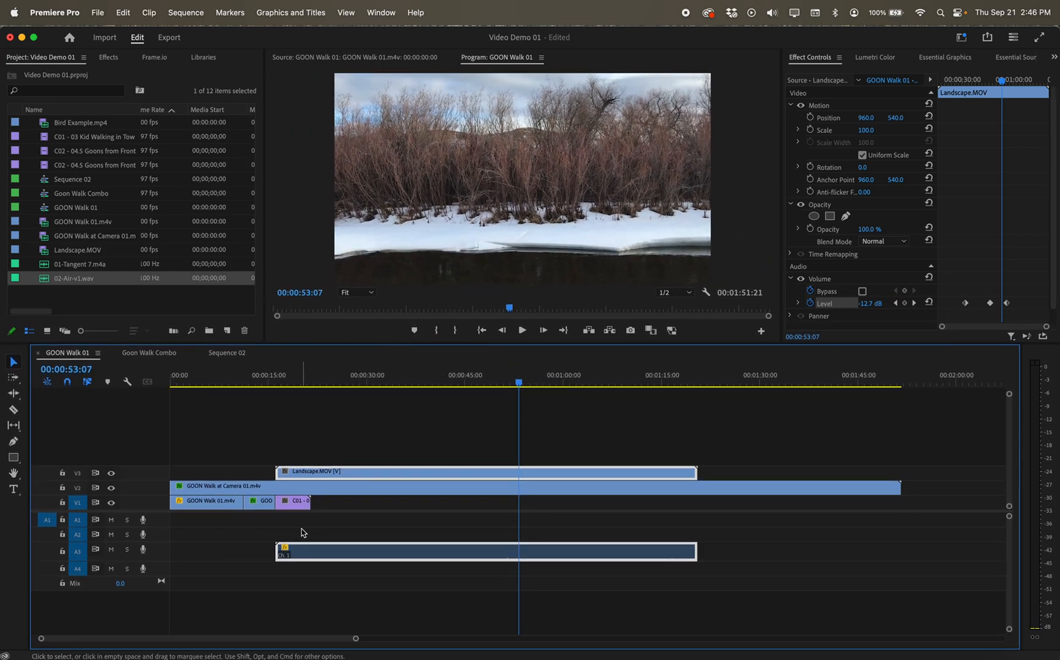
# - Move the Landscape.MOV clip to the start of the sequence and place 02-Air-v1.wav on A1 at the start
pyautogui.moveTo(391, 551); pyautogui.dragTo(291, 547)
pyautogui.moveTo(102, 283); pyautogui.dragTo(175, 520)
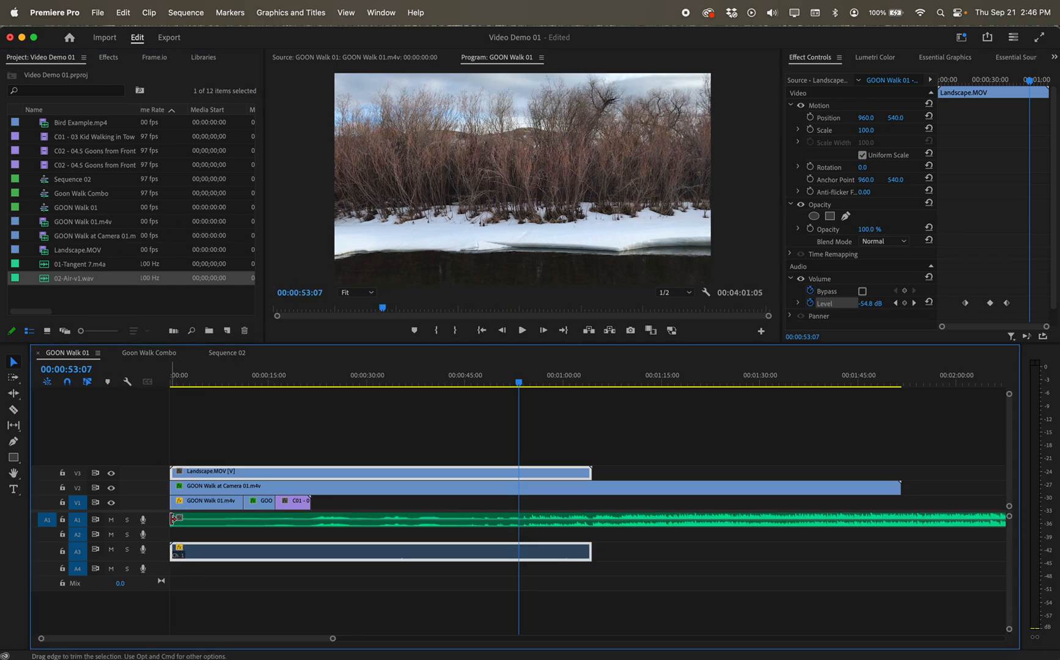
# - Play the sequence from around 44 seconds to 00:00:49:25 to hear the music with the landscape clip
pyautogui.click(484, 383)
pyautogui.moveTo(485, 384); pyautogui.dragTo(458, 384)
pyautogui.press('space')
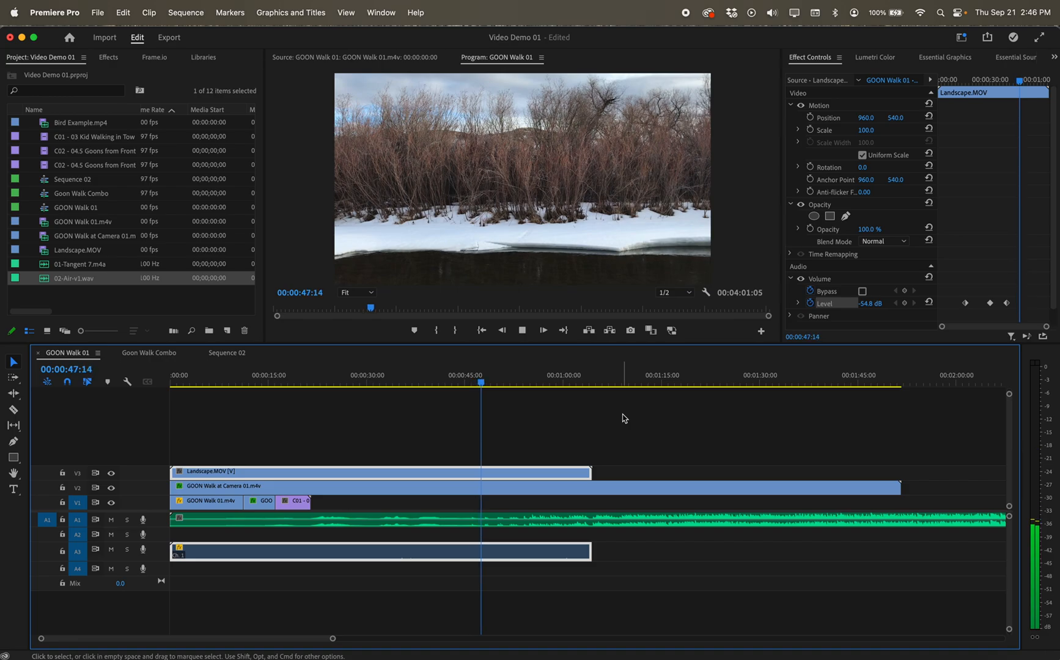
pyautogui.press('space')
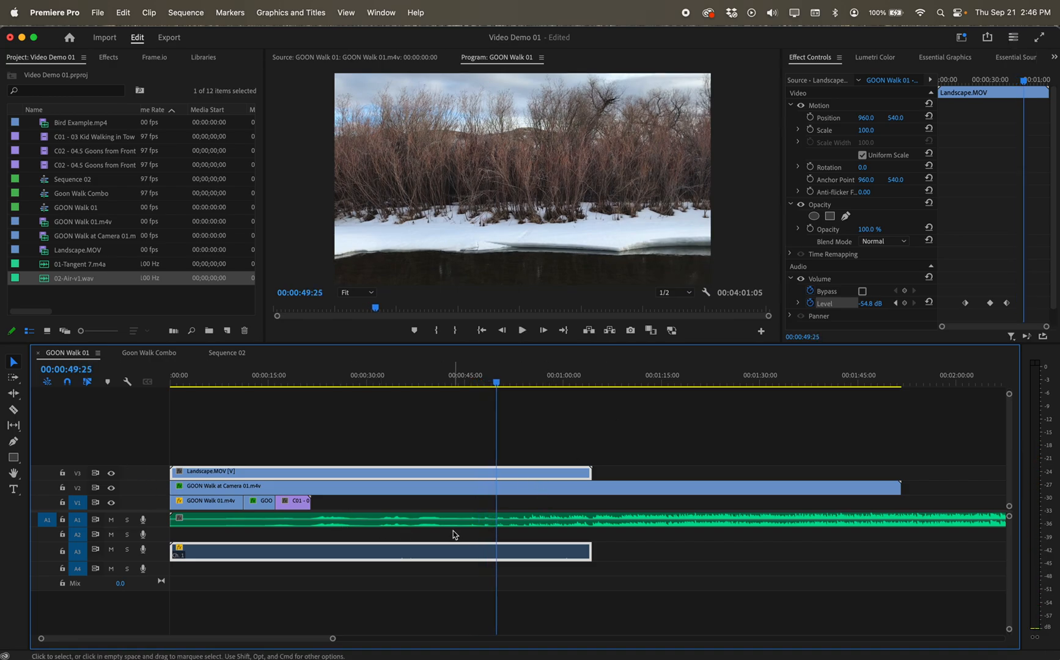
# - Cut the 02-Air-v1.wav clip at 00:00:49:25 with the Razor tool and delete the portion before the cut
pyautogui.click(13, 410)
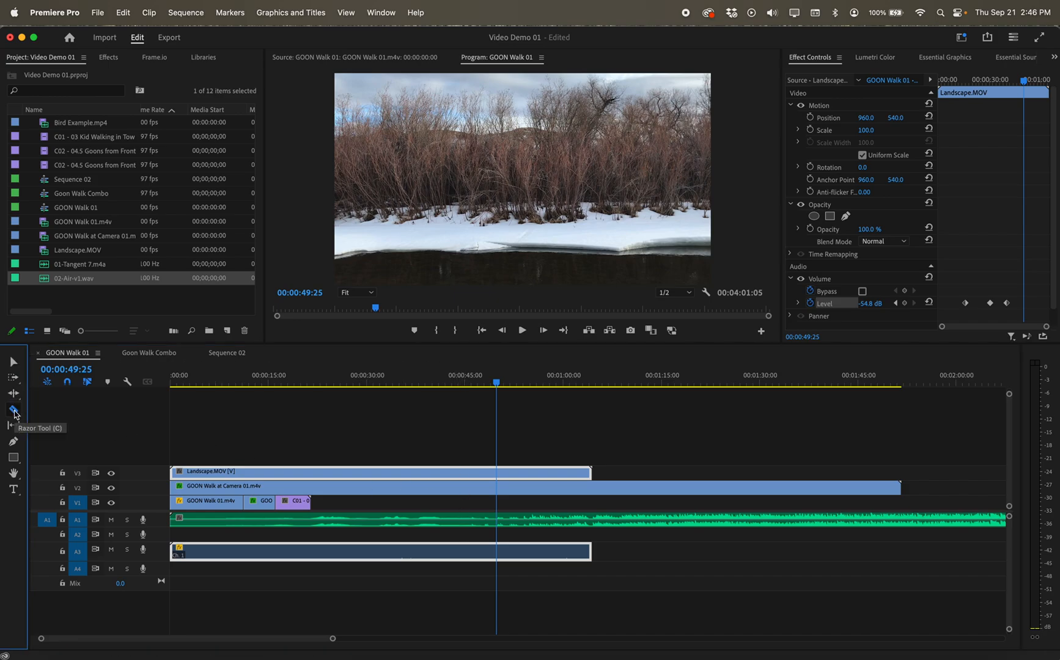
pyautogui.click(500, 523)
pyautogui.press('v')
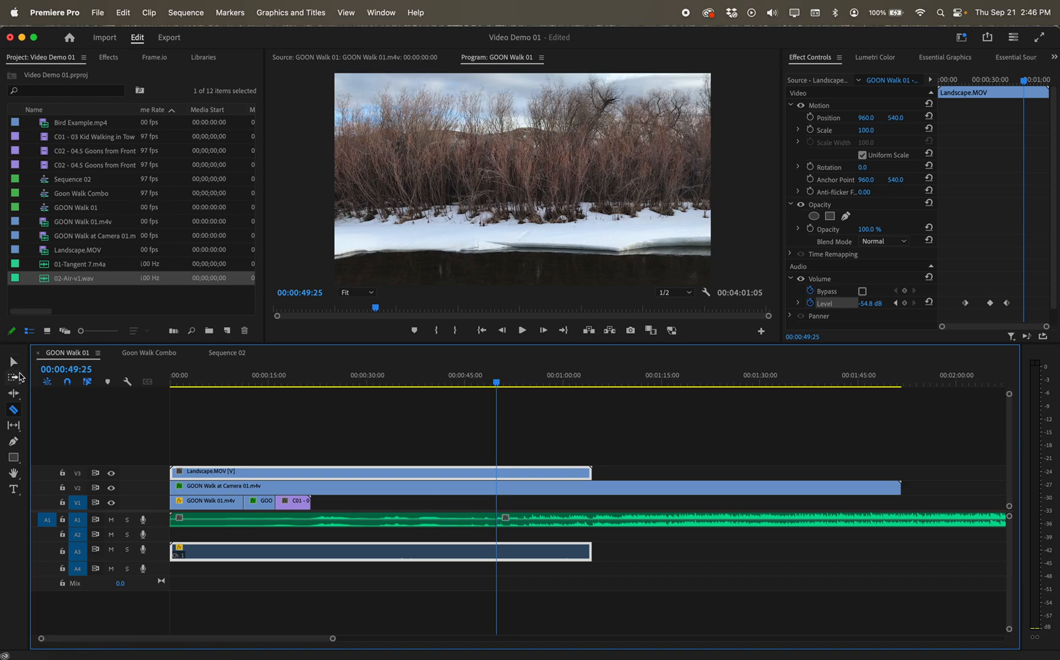
pyautogui.click(454, 520)
pyautogui.press('Delete')
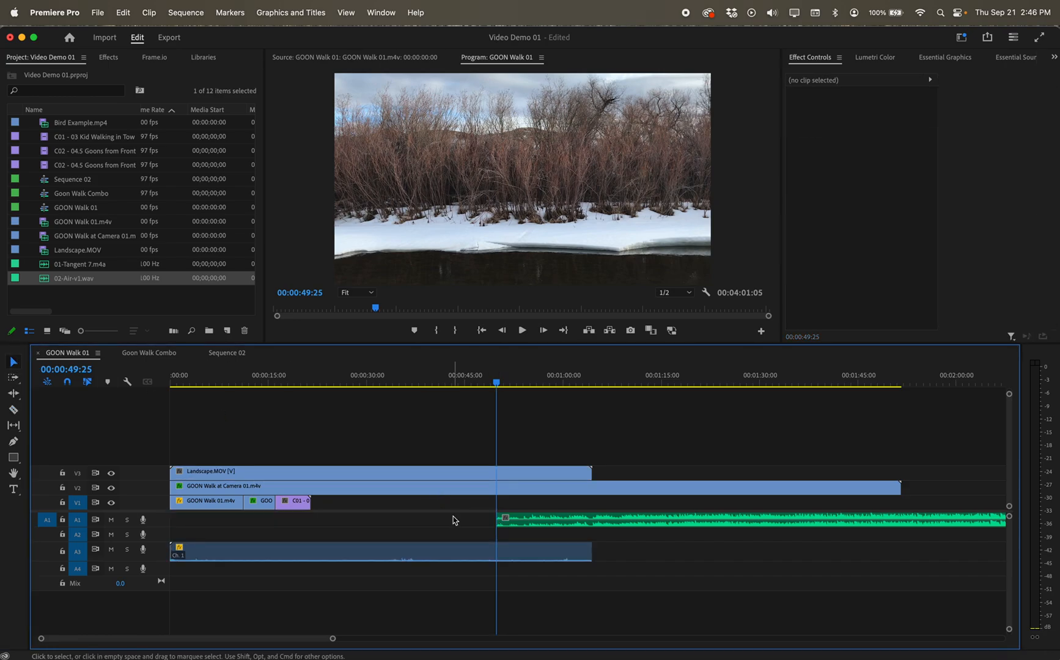
# - Move the remaining 02-Air-v1.wav clip to start at about 45 seconds, and select Landscape.MOV with the playhead at 00:00:53:14
pyautogui.moveTo(496, 520); pyautogui.dragTo(468, 522)
pyautogui.moveTo(496, 384); pyautogui.dragTo(519, 383)
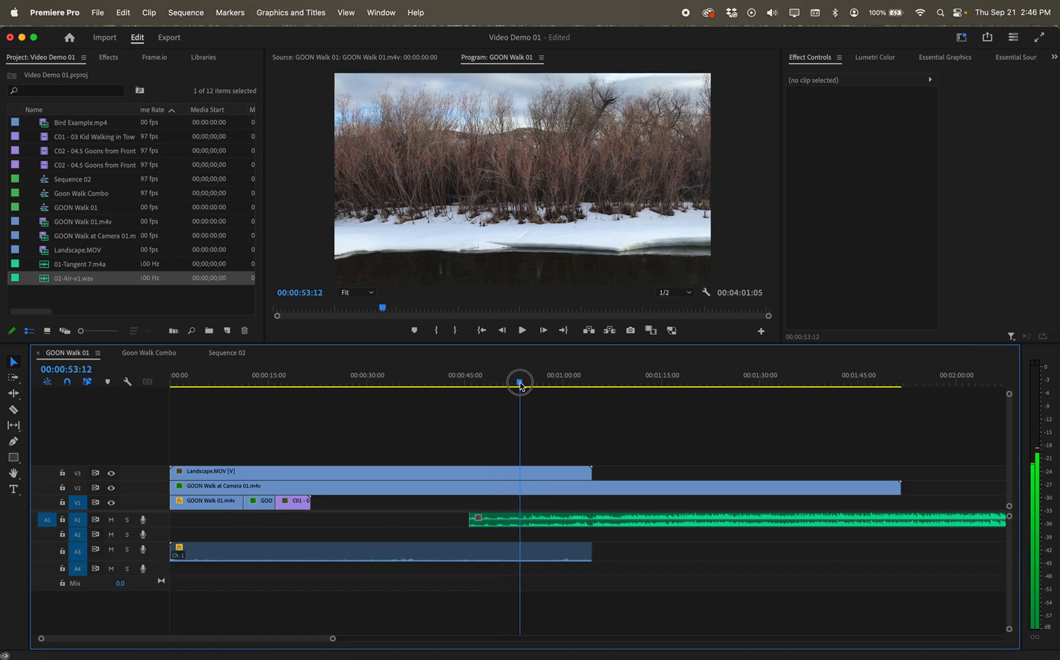
pyautogui.click(367, 556)
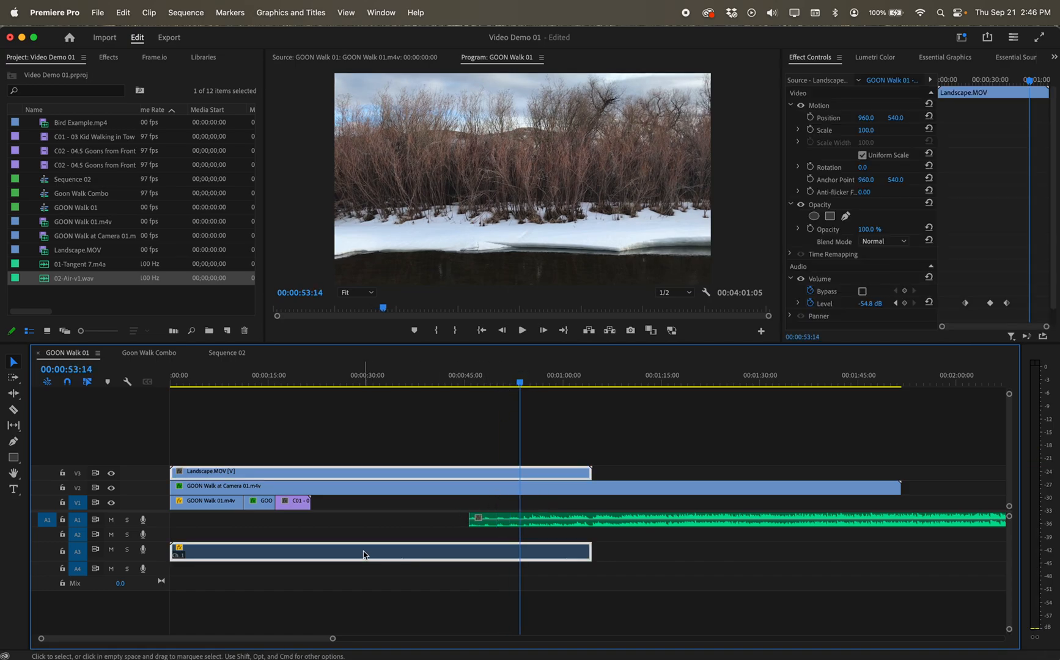
# - Try cutting the linked Landscape.MOV clip at about 36 seconds with the Razor tool, and undo the cut
pyautogui.click(13, 409)
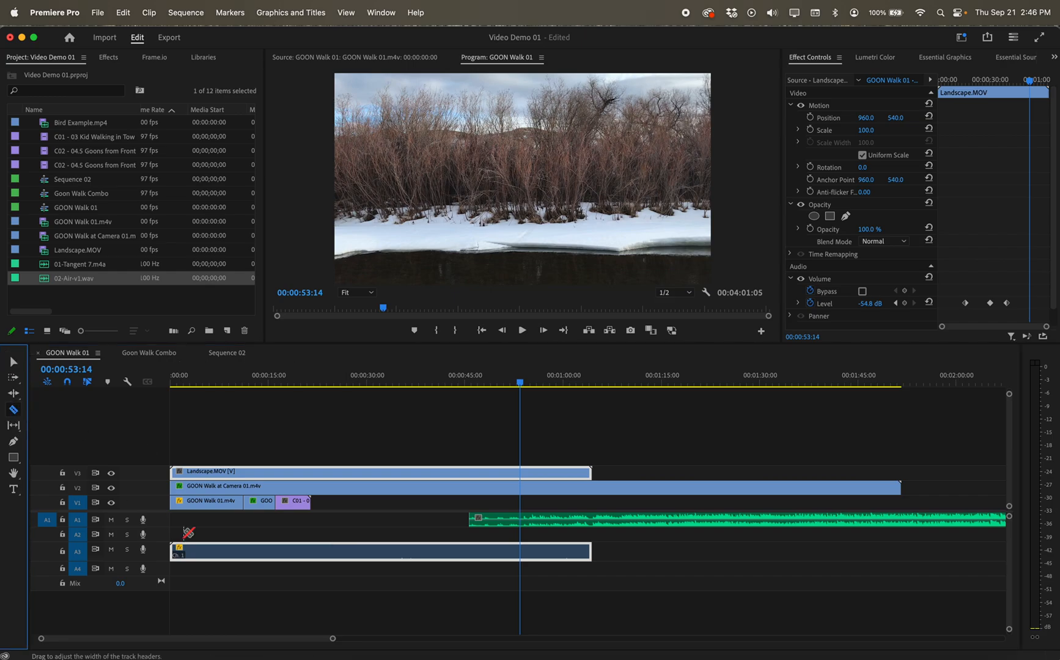
pyautogui.click(409, 553)
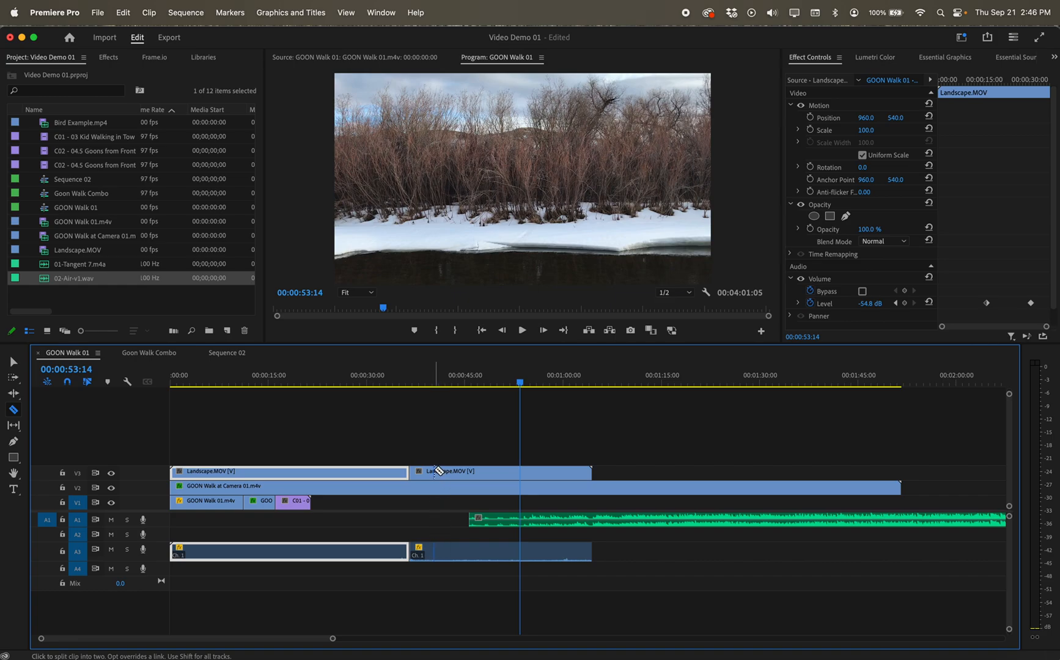
pyautogui.press('super+z')
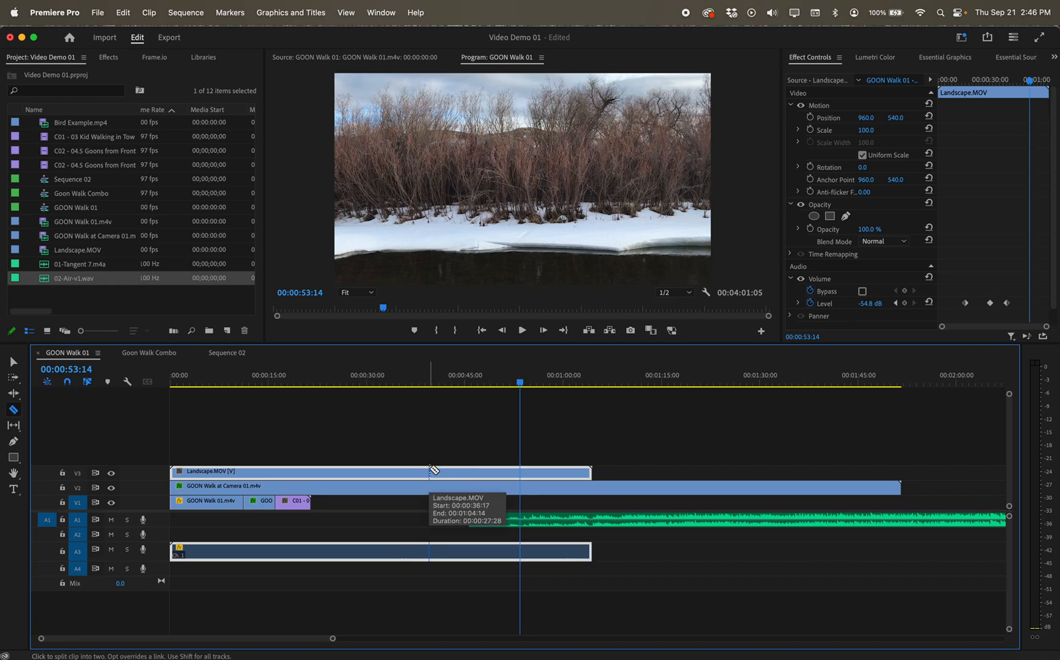
# - Move the playhead to 00:00:45:19 and unlink the Landscape.MOV clip's video from its audio
pyautogui.click(511, 384)
pyautogui.moveTo(511, 384); pyautogui.dragTo(468, 382)
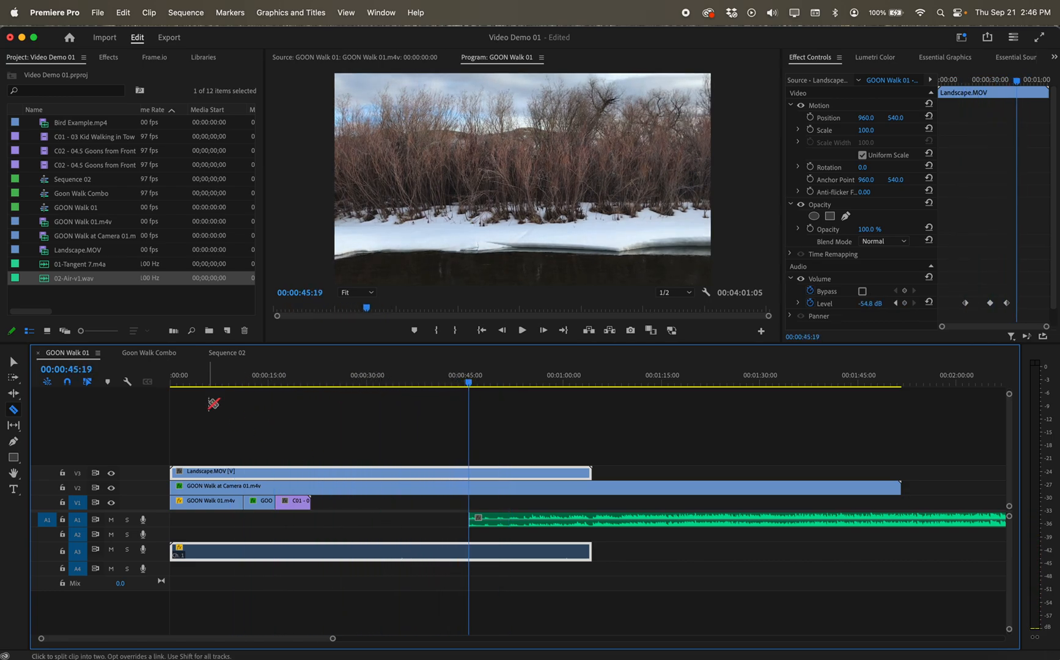
pyautogui.click(13, 362)
pyautogui.click(346, 477)
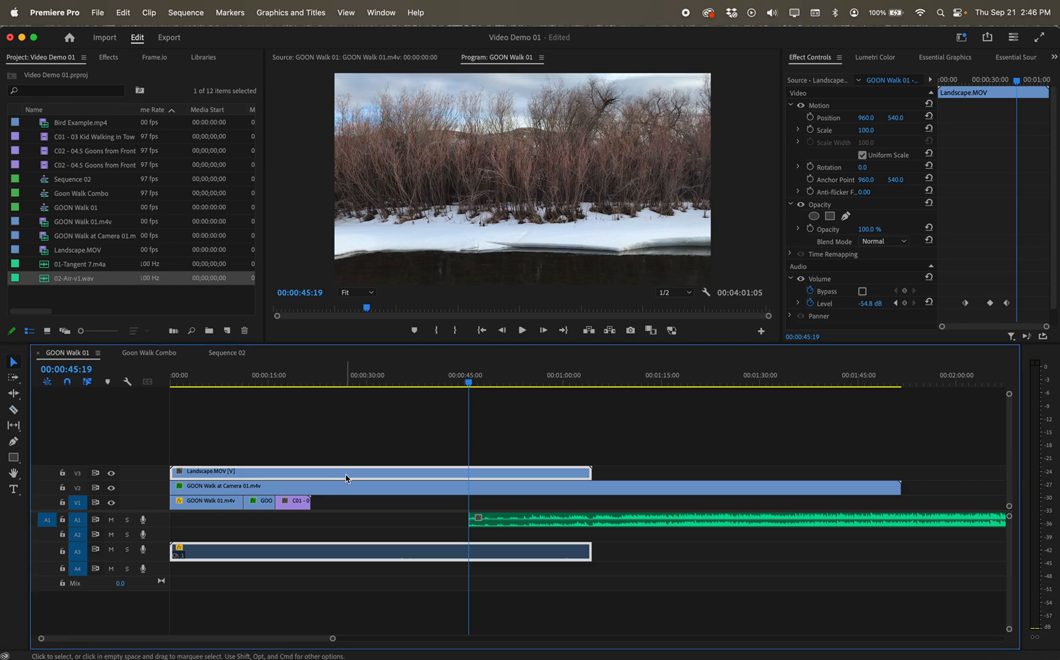
pyautogui.click(364, 572)
pyautogui.click(363, 477)
pyautogui.rightClick(362, 478)
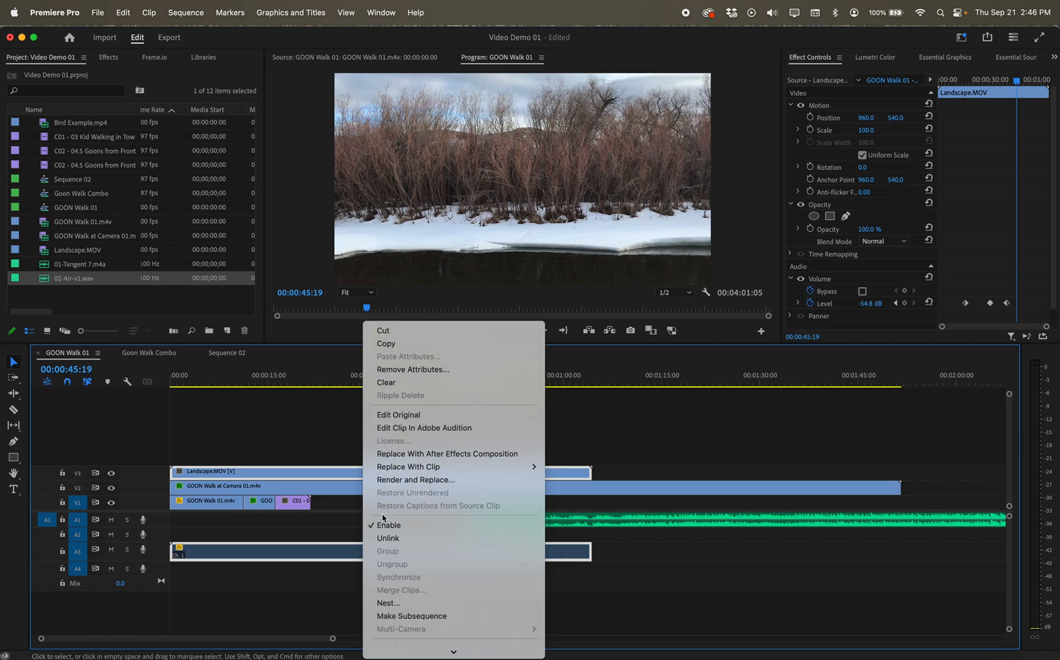
pyautogui.click(388, 539)
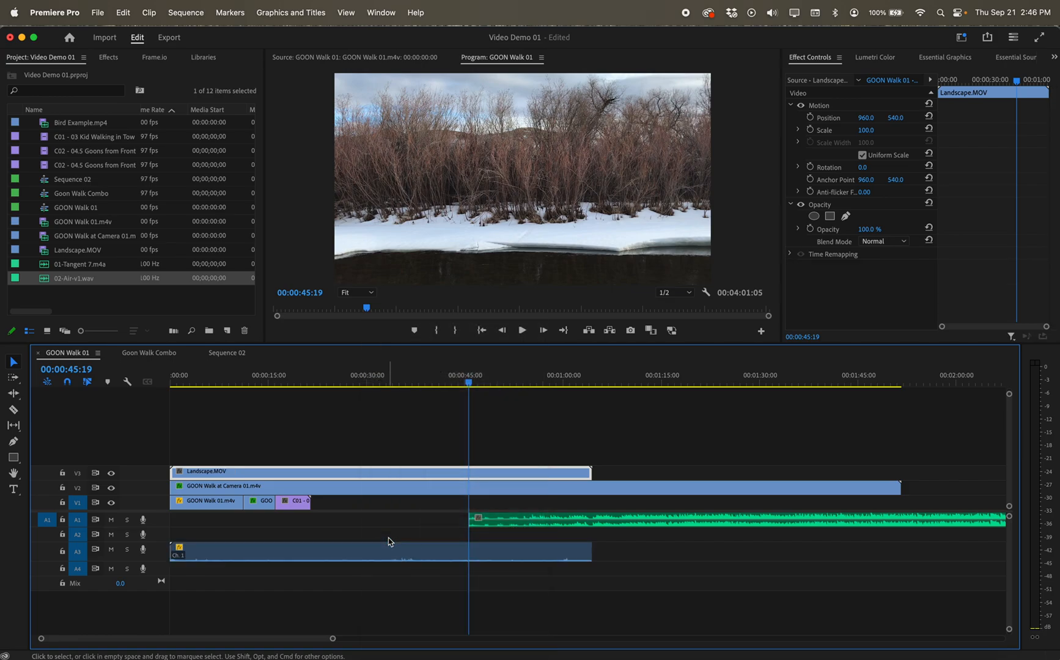
# - Cut the Landscape.MOV audio on A3 at about 25 and 37 seconds with the Razor tool and delete the middle piece
pyautogui.click(14, 411)
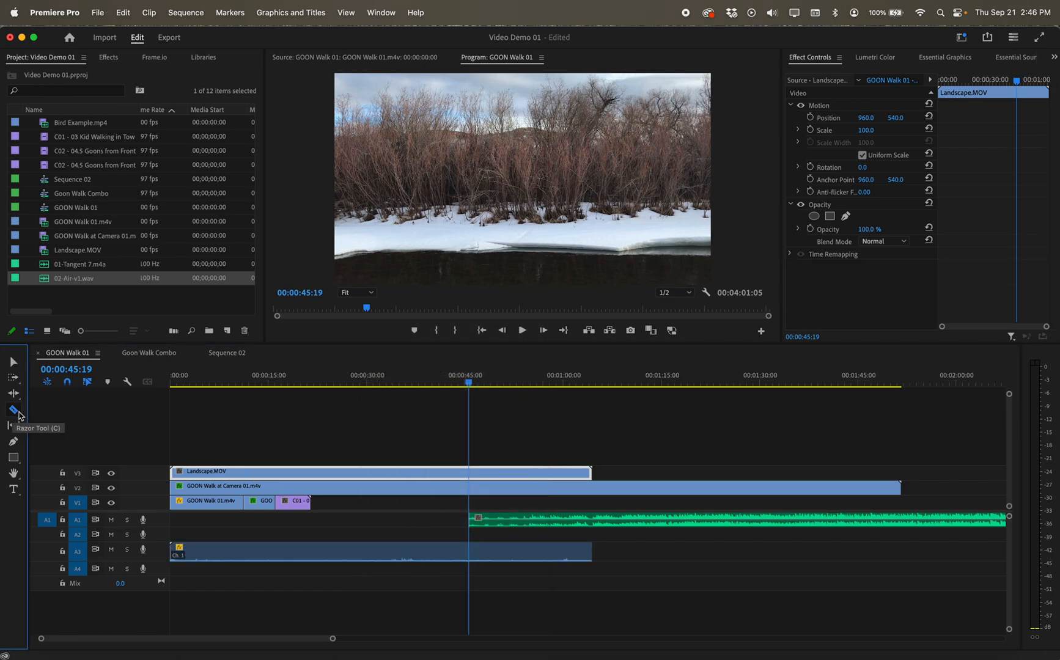
pyautogui.click(335, 552)
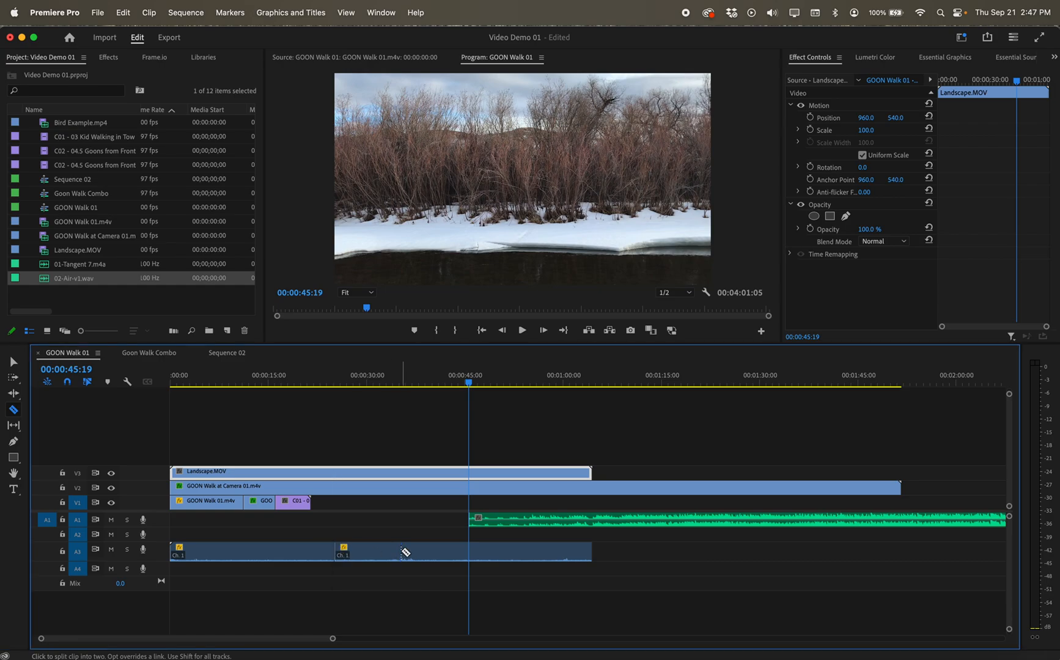
pyautogui.click(414, 552)
pyautogui.click(14, 362)
pyautogui.click(380, 554)
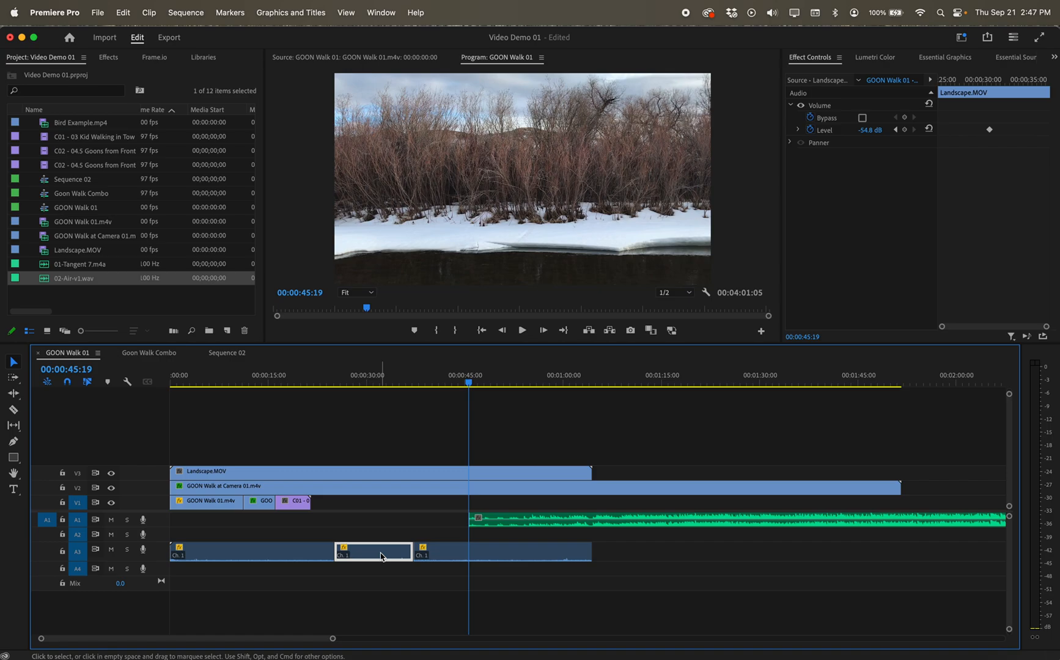
pyautogui.press('Delete')
# - Move the 02-Air-v1.wav clip on A1 earlier so it starts at about 22 seconds, overlapping the end of the first landscape audio piece
pyautogui.click(394, 383)
pyautogui.moveTo(394, 385); pyautogui.dragTo(433, 385)
pyautogui.moveTo(542, 520); pyautogui.dragTo(388, 518)
# - Play the sequence from about 23 seconds and again from about 38 seconds to hear the music around the landscape audio gap
pyautogui.moveTo(433, 383); pyautogui.dragTo(320, 384)
pyautogui.press('space')
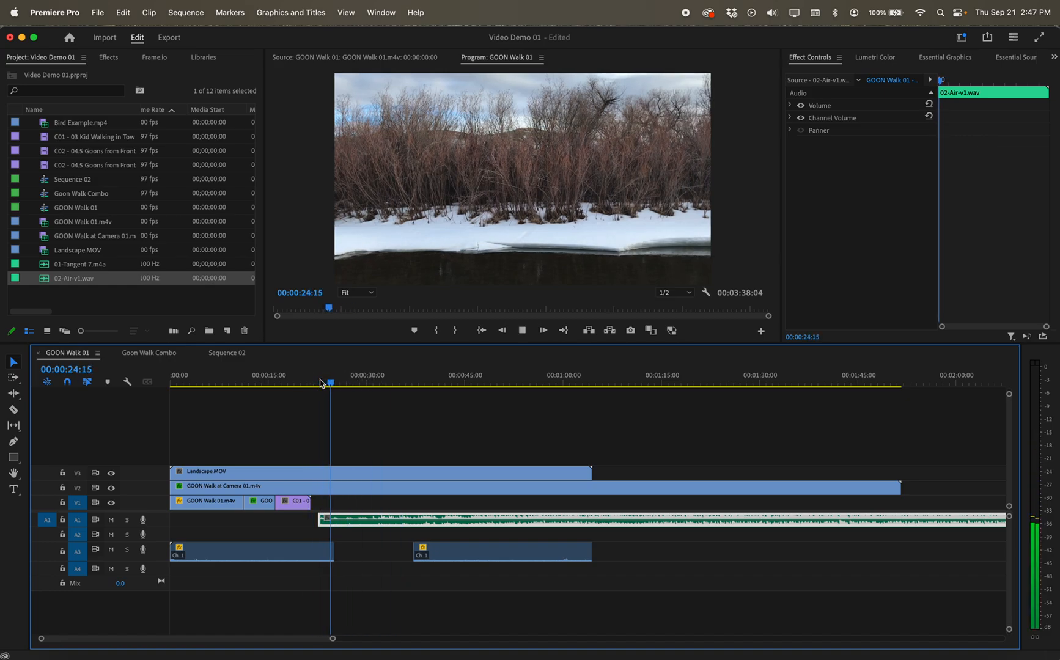
pyautogui.press('space')
pyautogui.moveTo(341, 383); pyautogui.dragTo(417, 383)
pyautogui.press('space')
pyautogui.press('space')
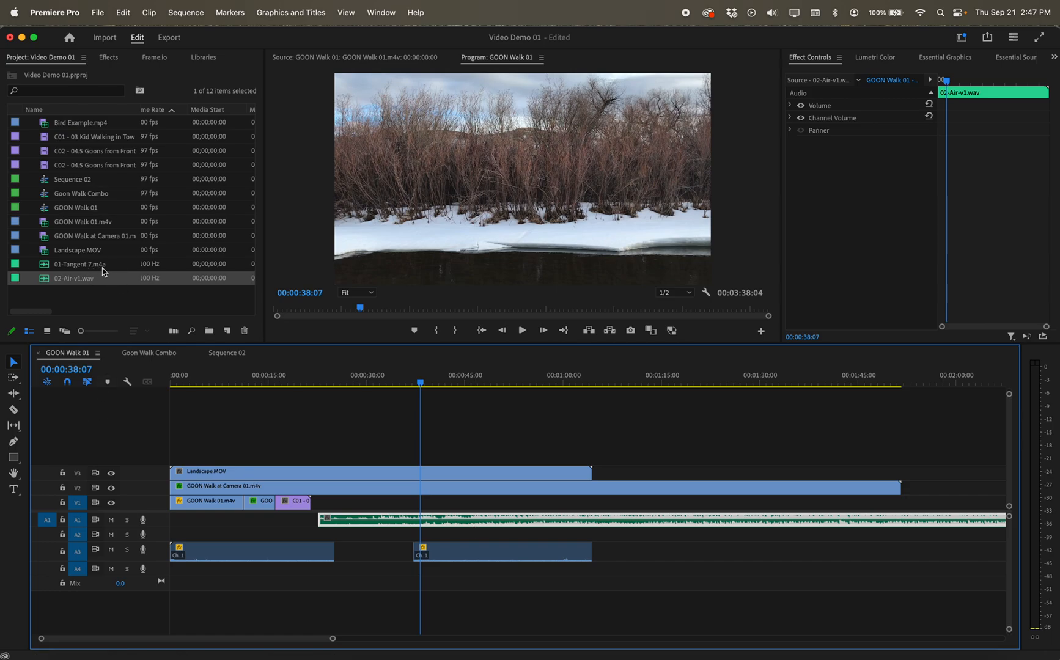
# - Delete the unlinked Landscape.MOV video clip from V3 and scrub the sequence to 00:00:34:20
pyautogui.moveTo(102, 269)
pyautogui.click(271, 471)
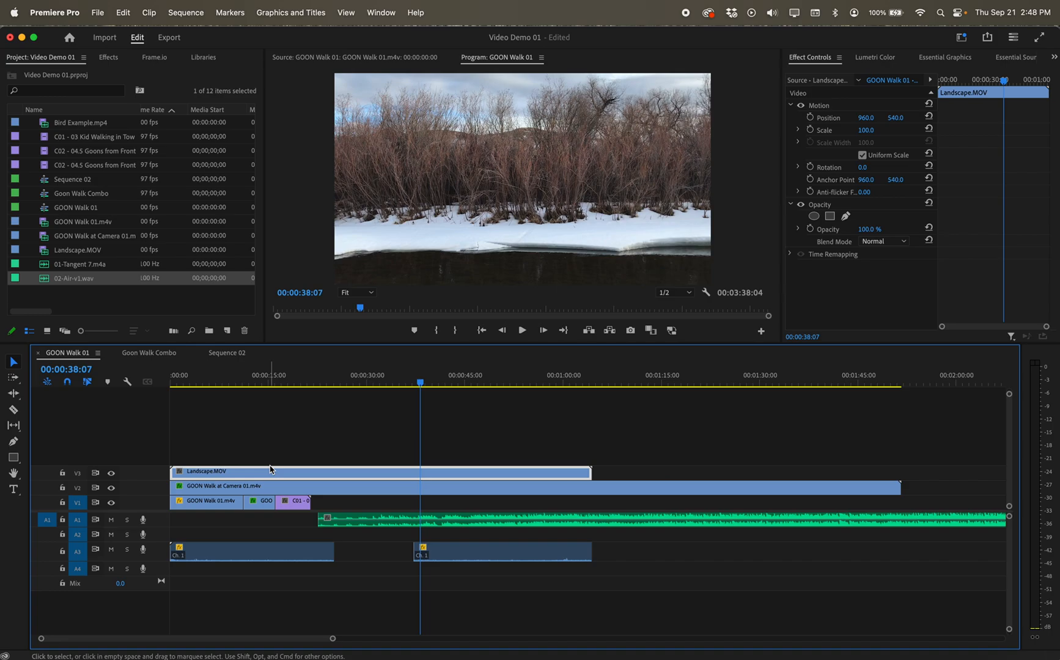
pyautogui.click(296, 436)
pyautogui.click(291, 474)
pyautogui.press('Delete')
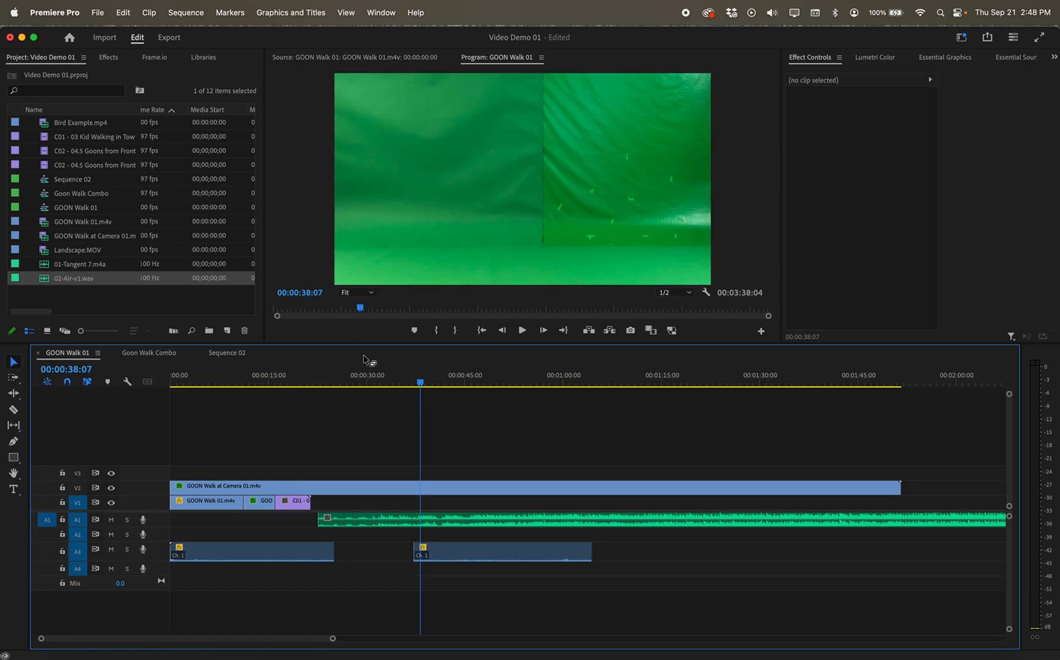
pyautogui.moveTo(284, 382); pyautogui.dragTo(400, 386)
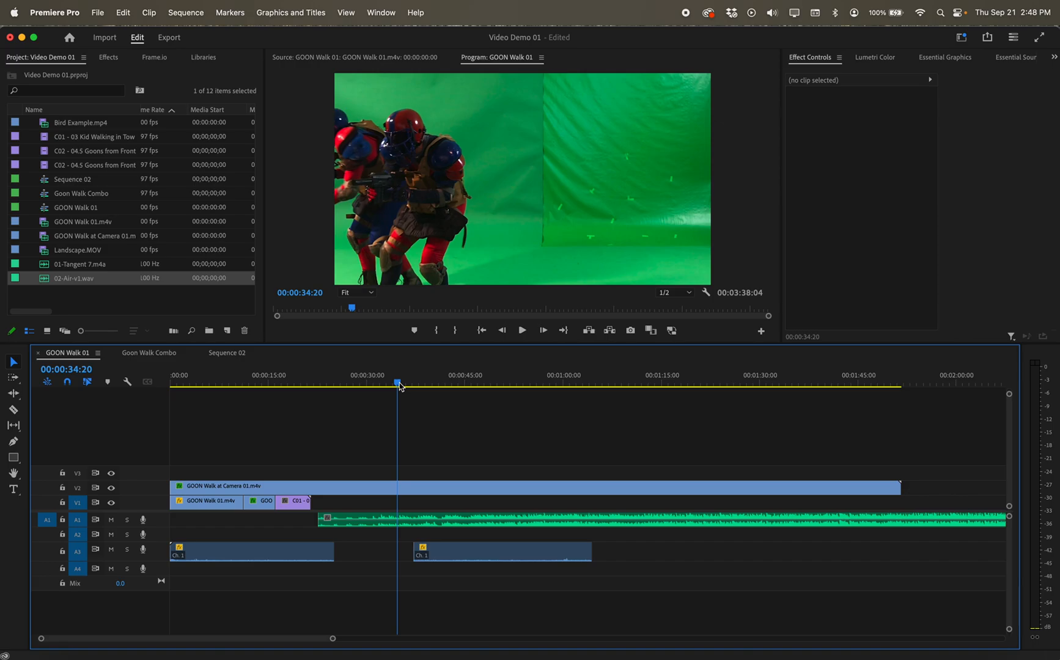